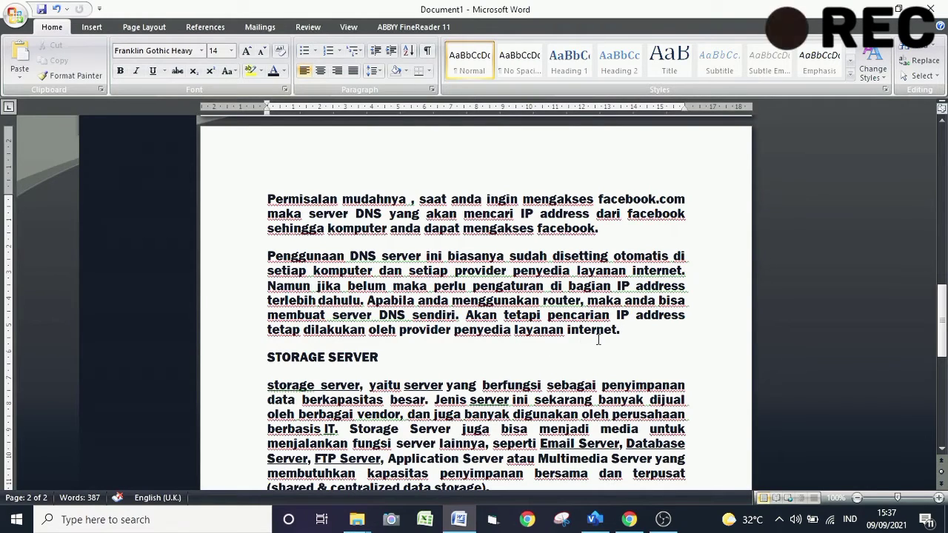
- Read the document's sections on the DNS server, storage server, intranet and internet
scroll(460, 345, down, 1)
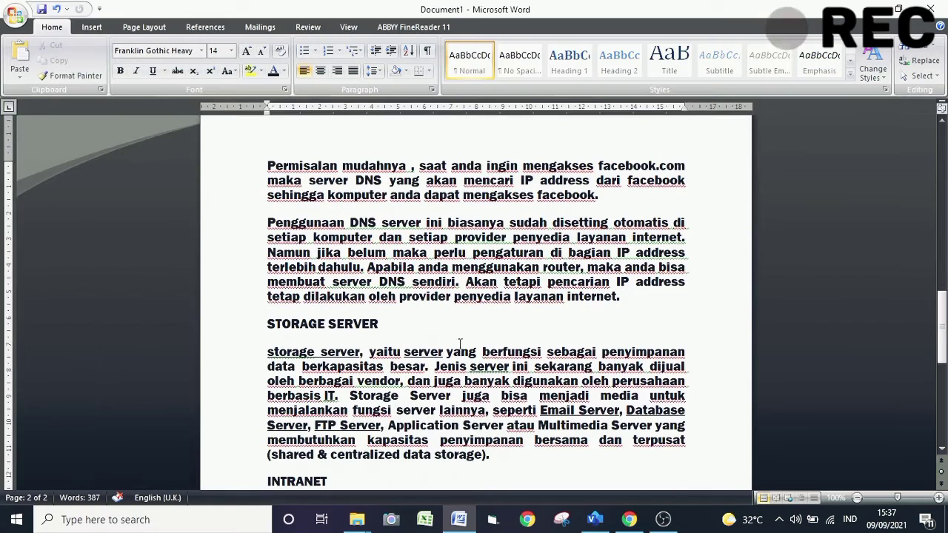
drag(942, 319, 942, 342)
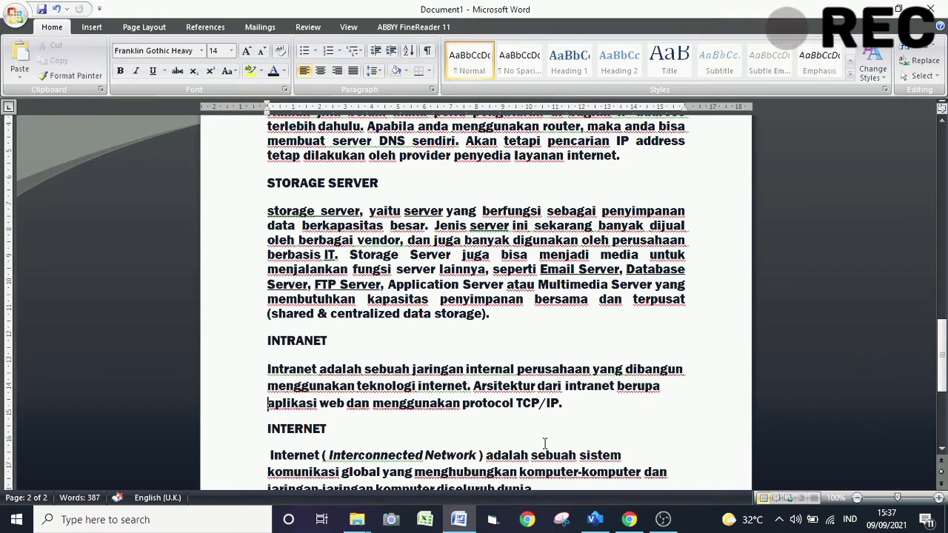
scroll(495, 371, down, 3)
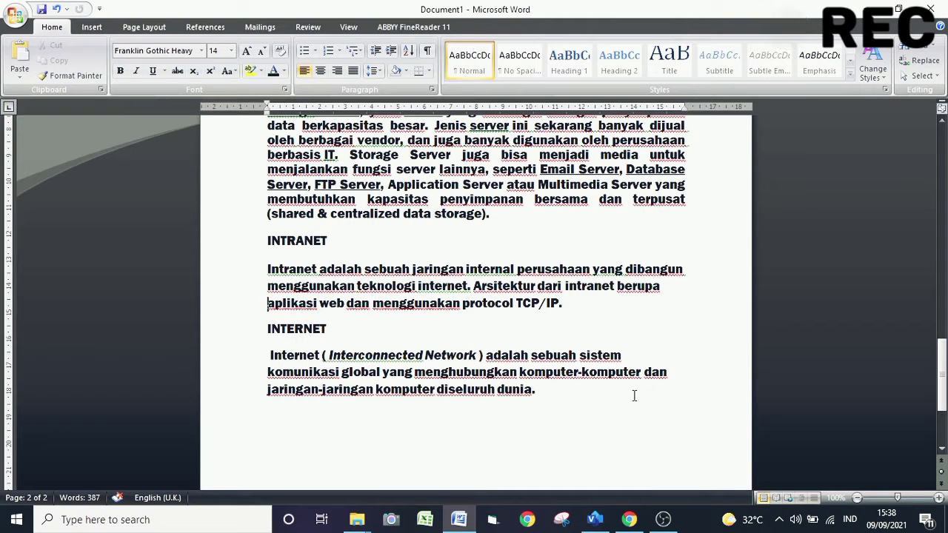
- Switch to Visio and create a new blank drawing in metric units
click(595, 519)
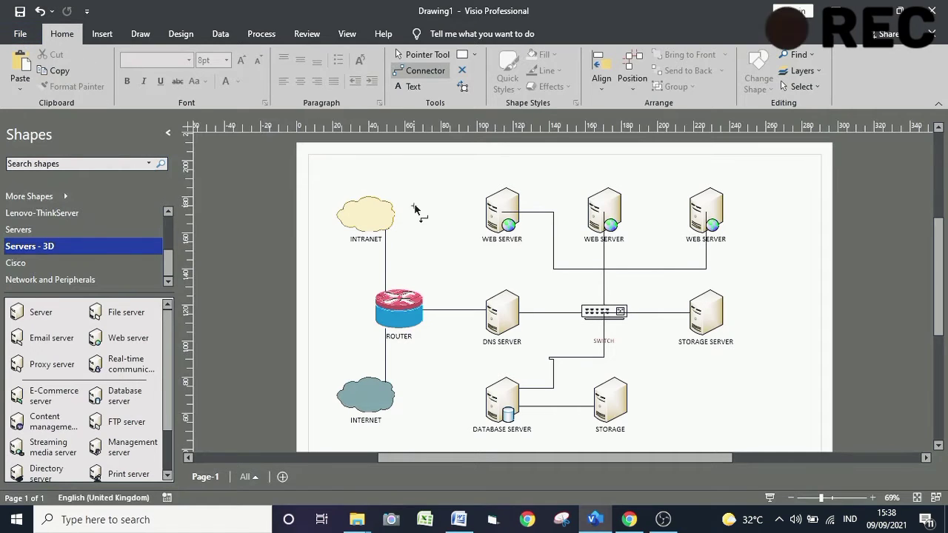
click(20, 34)
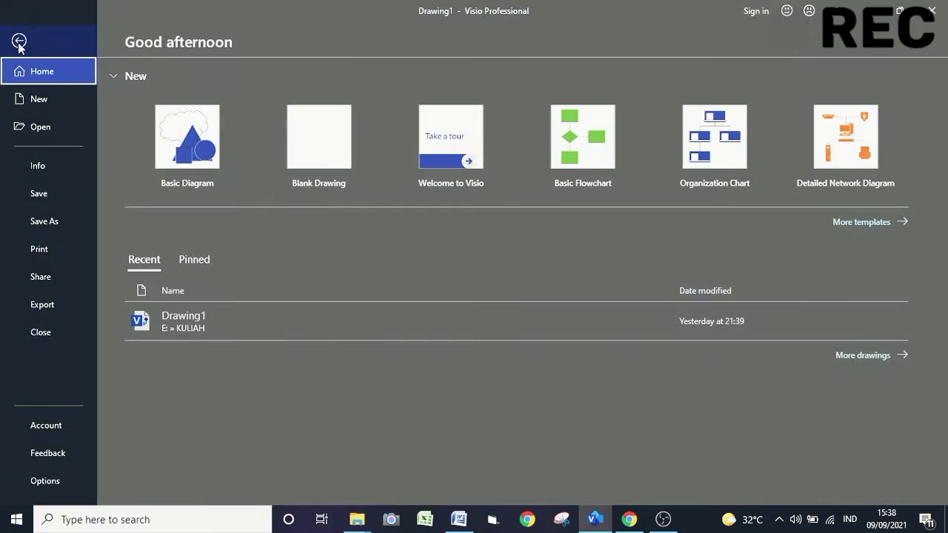
click(294, 130)
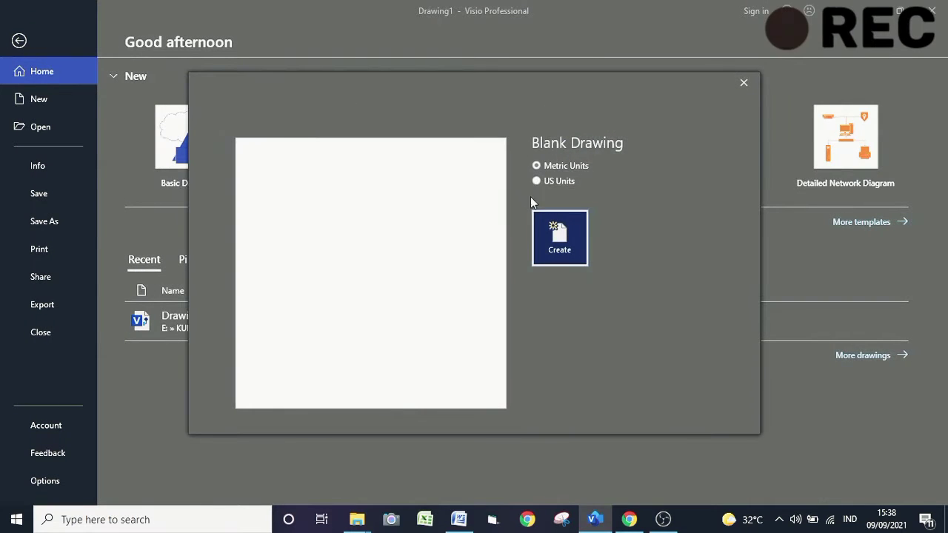
click(543, 222)
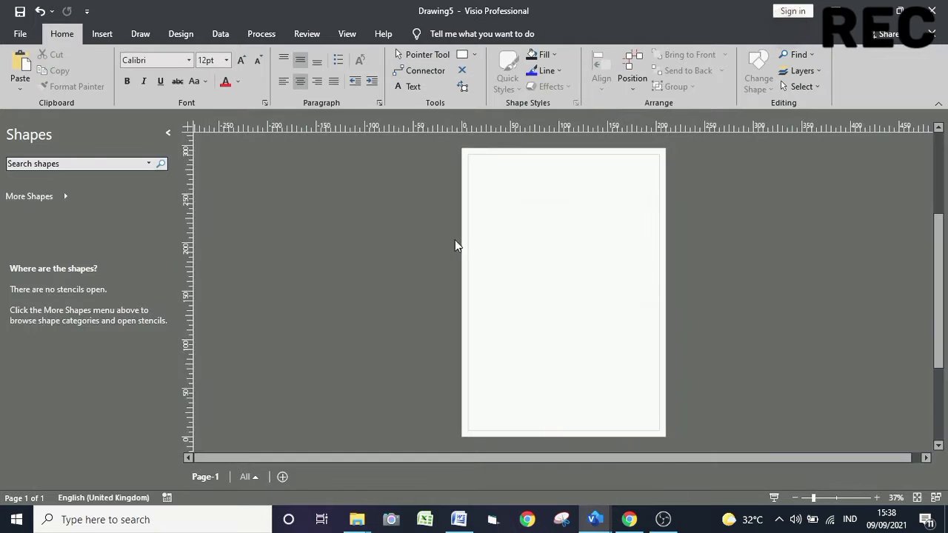
- Set the orientation of the new drawing's page to landscape
click(108, 35)
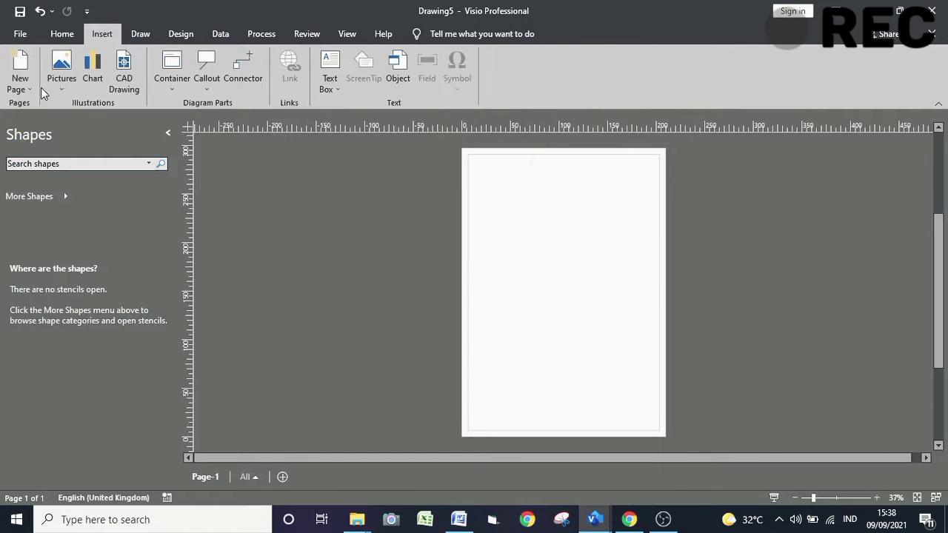
click(135, 35)
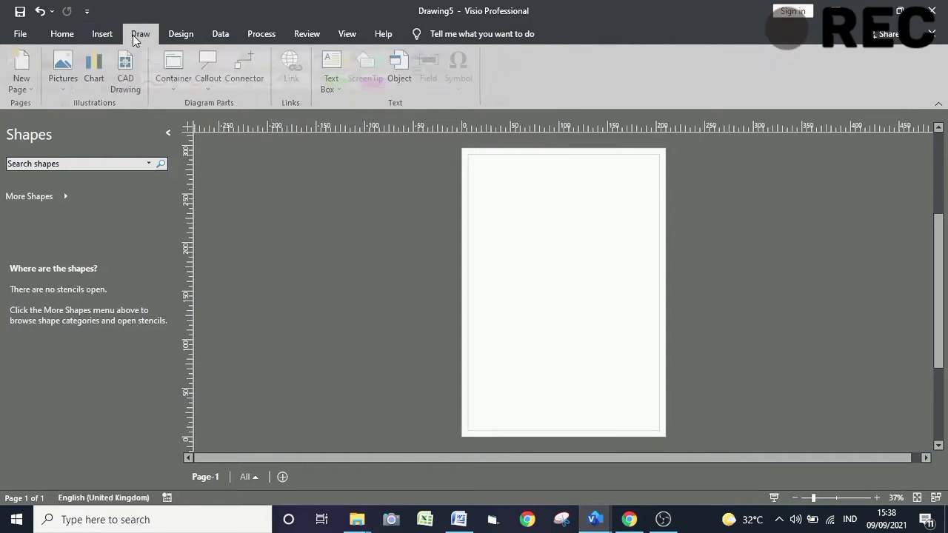
click(172, 34)
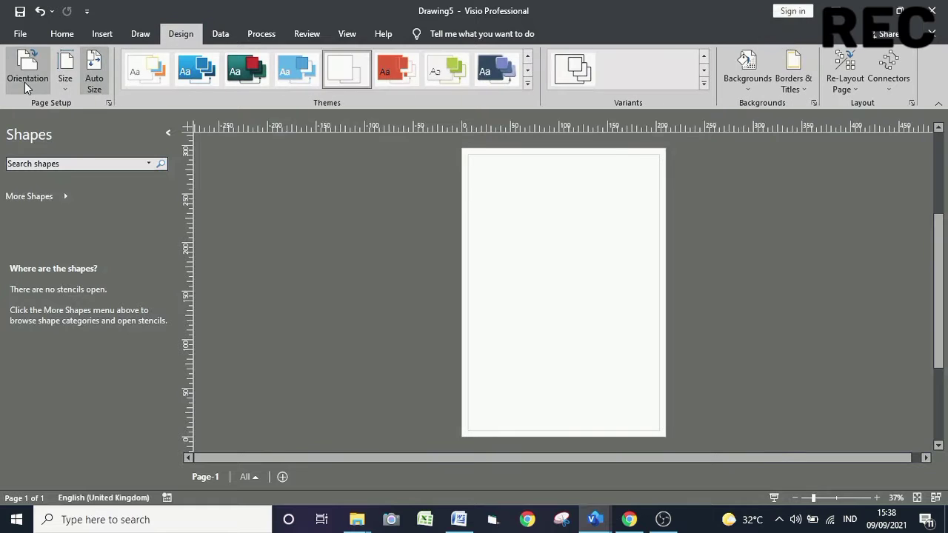
click(27, 78)
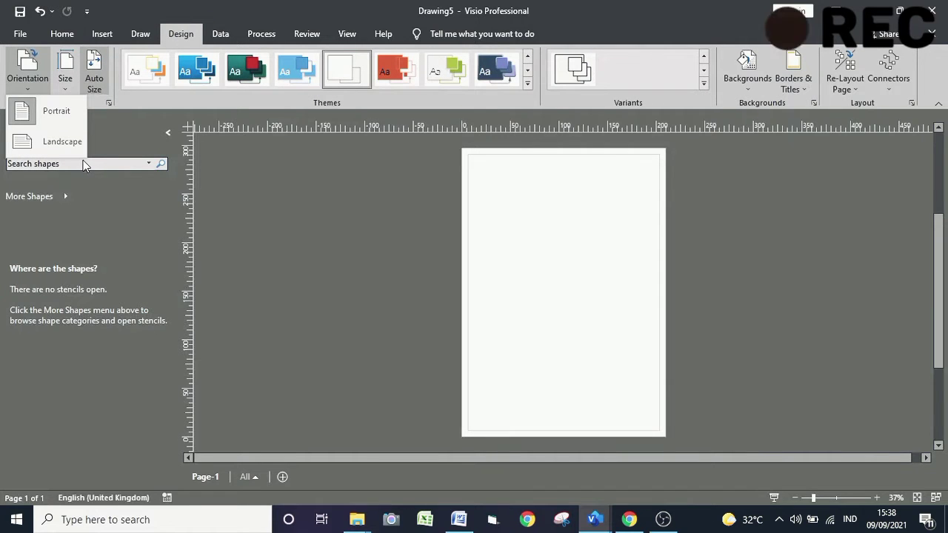
click(66, 143)
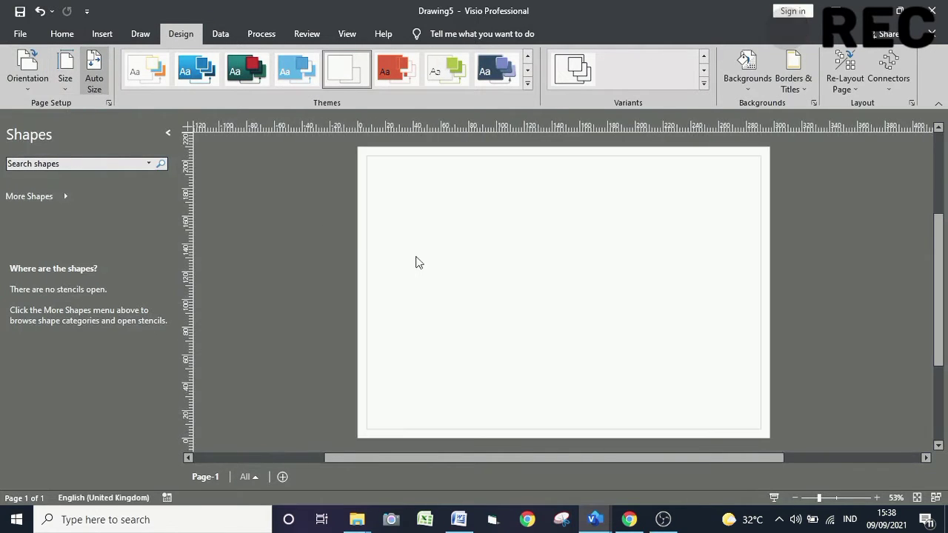
- Add the Servers and Servers - 3D stencils from the Network category
click(82, 196)
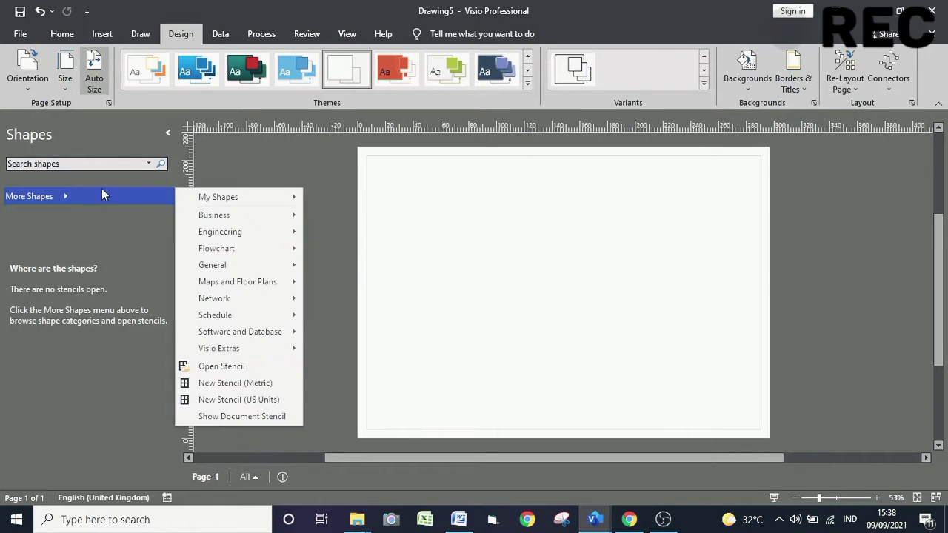
mouse_move(226, 202)
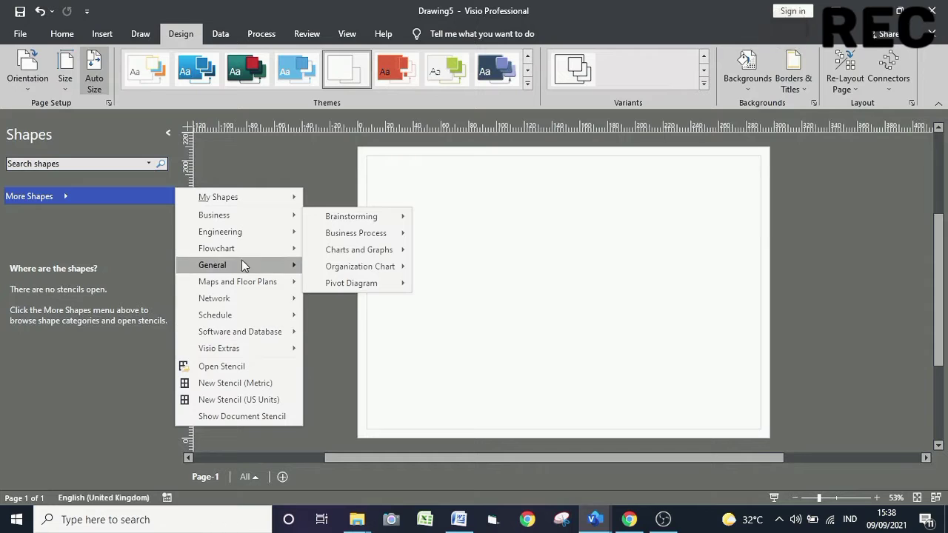
mouse_move(248, 298)
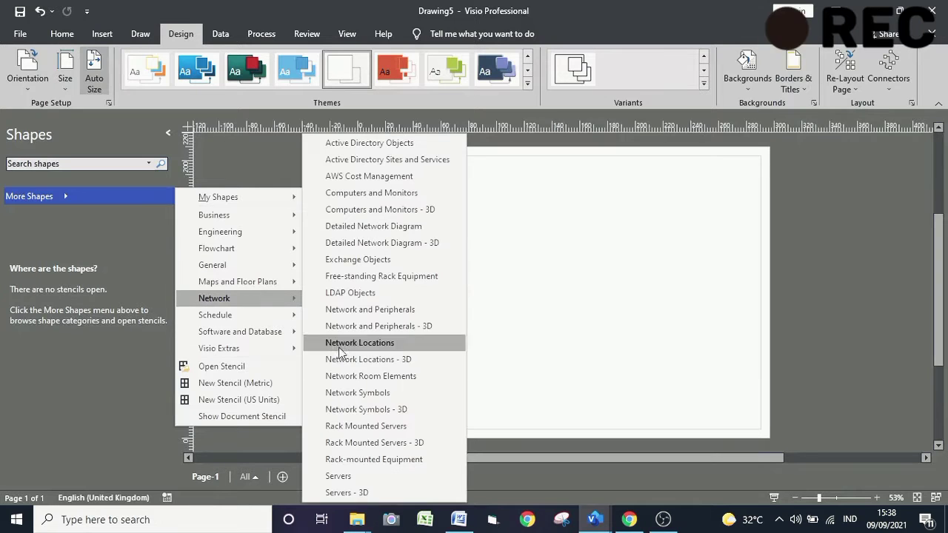
click(365, 476)
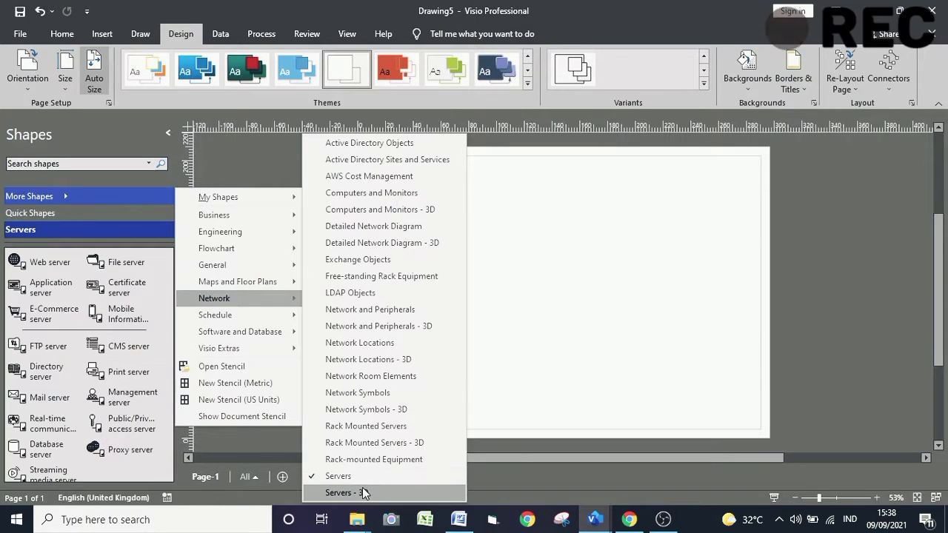
click(361, 493)
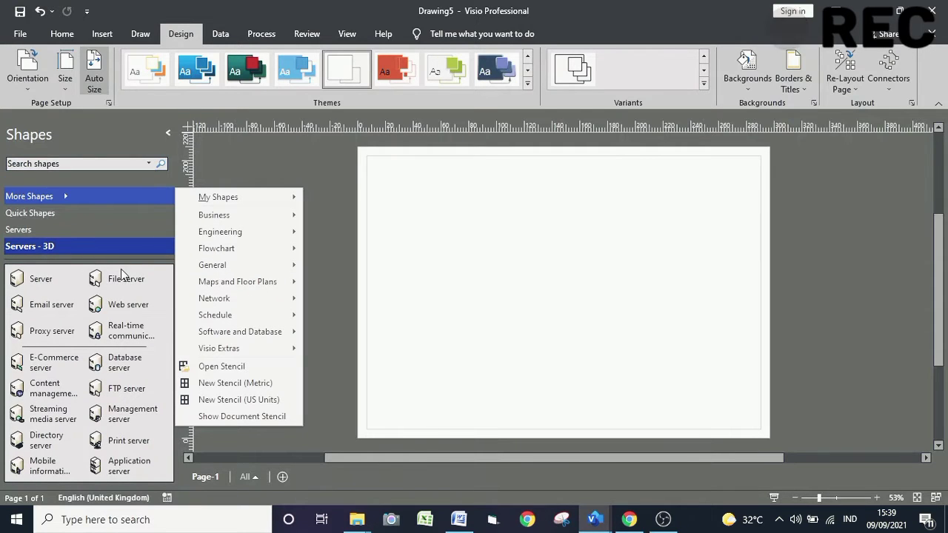
- Add the Cisco stencil from the custom My Shapes collection
mouse_move(262, 340)
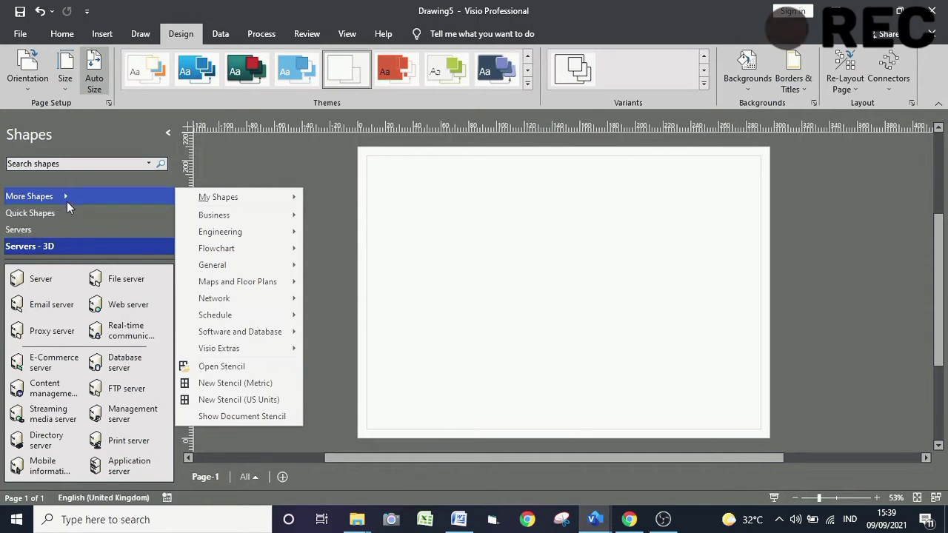
mouse_move(222, 256)
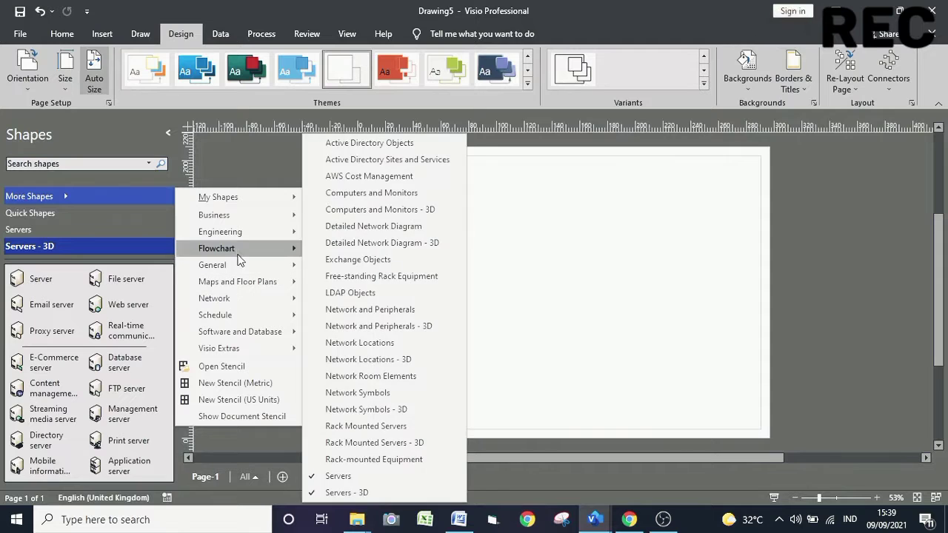
mouse_move(240, 238)
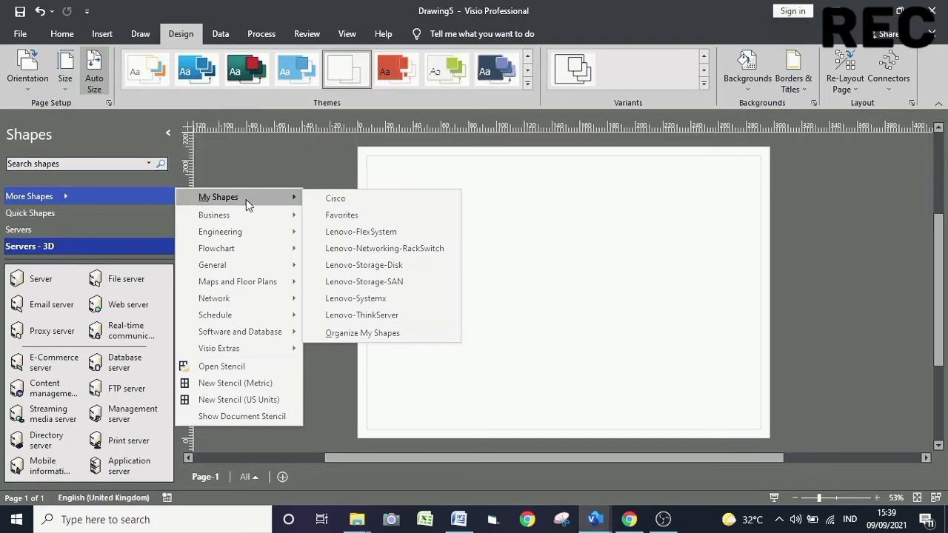
click(335, 204)
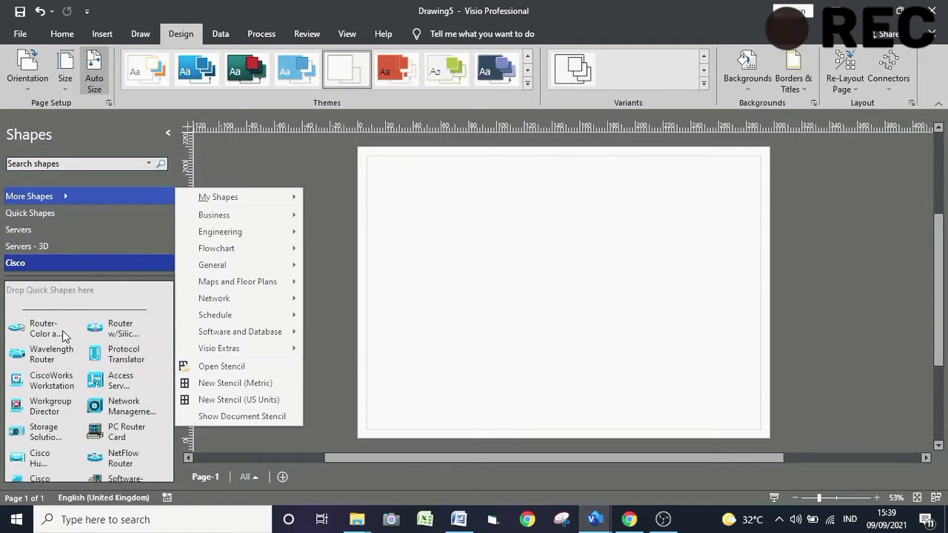
click(147, 330)
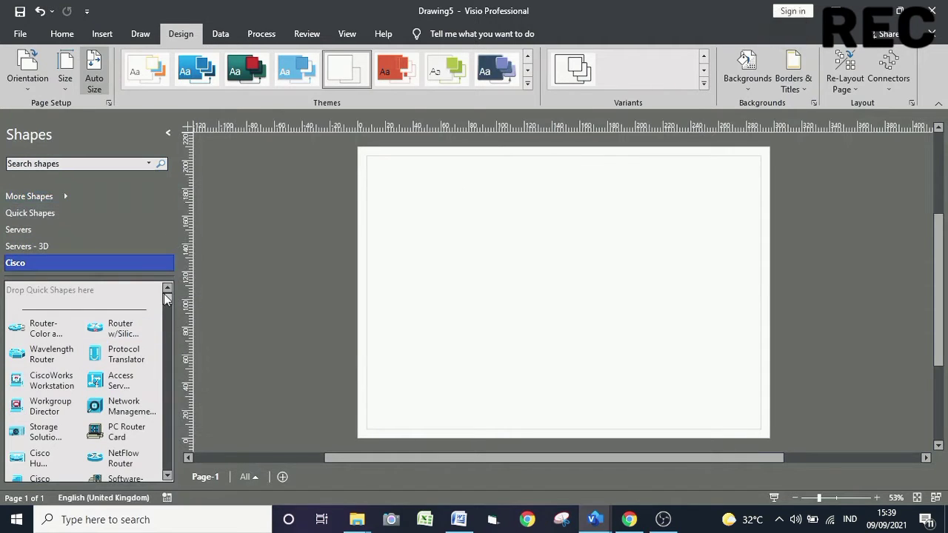
- Place a blue-green Cisco Network Cloud in the page's upper-left area and a yellow one directly below it in the lower-left area
click(168, 302)
drag(167, 303, 168, 410)
drag(46, 404, 417, 216)
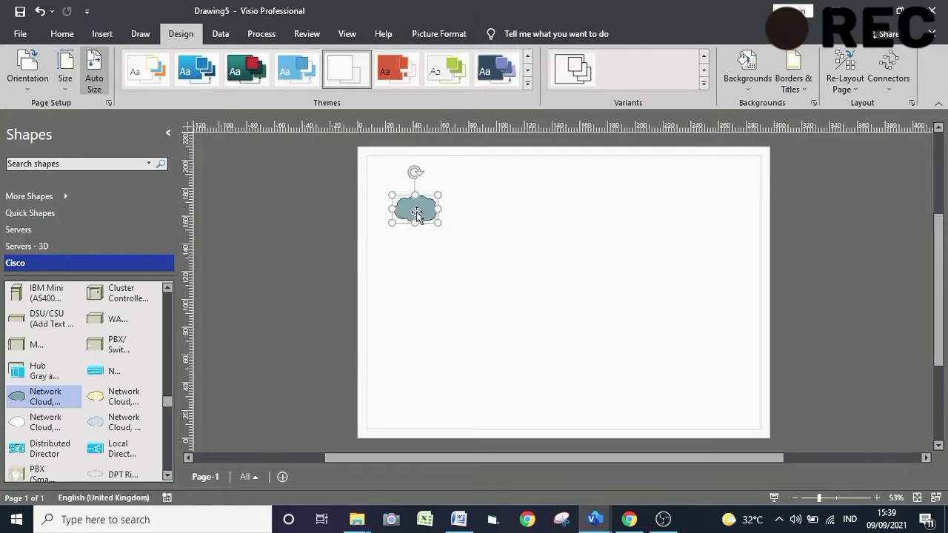
drag(114, 398, 415, 355)
click(409, 215)
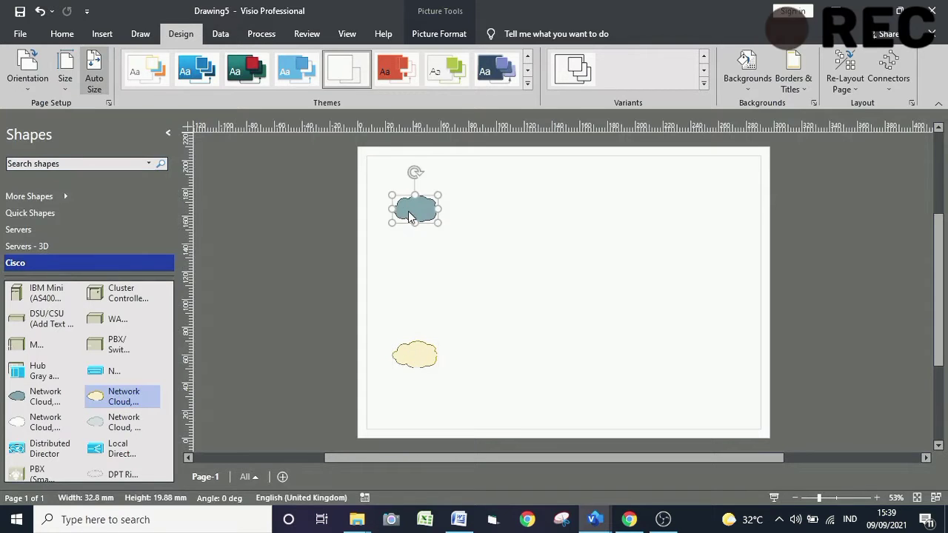
key(Escape)
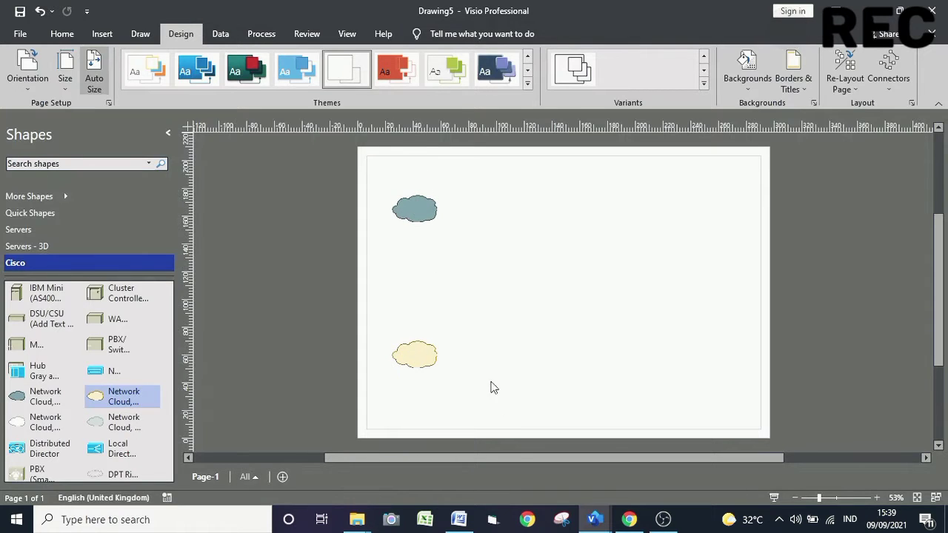
- Check the Drawing1 reference diagram and place a Cisco Router with Firewall between the two clouds, slightly to their right, in Drawing5
mouse_move(593, 519)
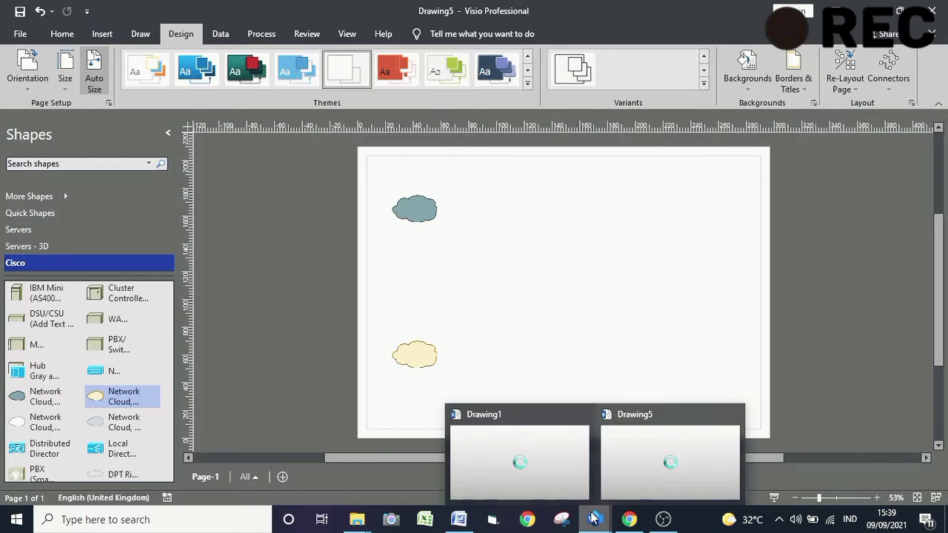
mouse_move(554, 465)
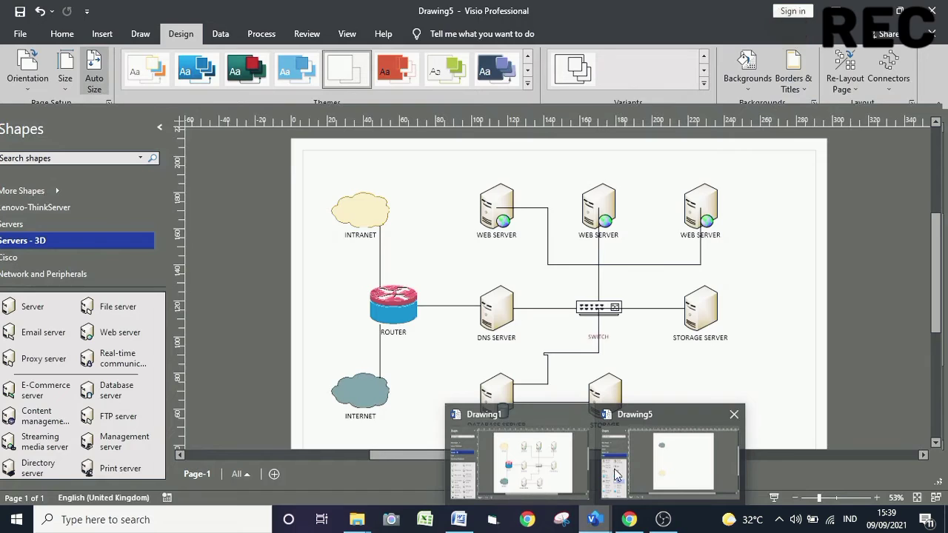
mouse_move(616, 474)
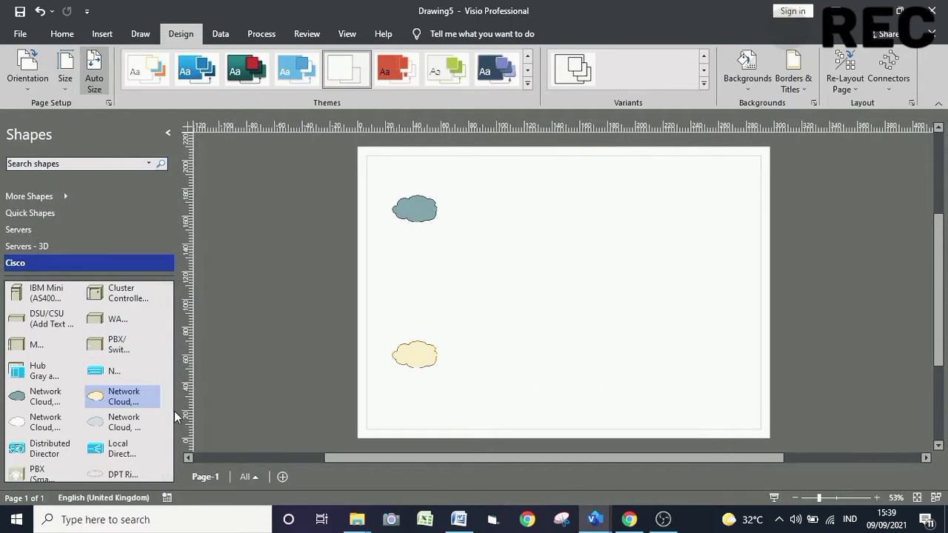
drag(168, 404, 175, 337)
drag(125, 372, 462, 287)
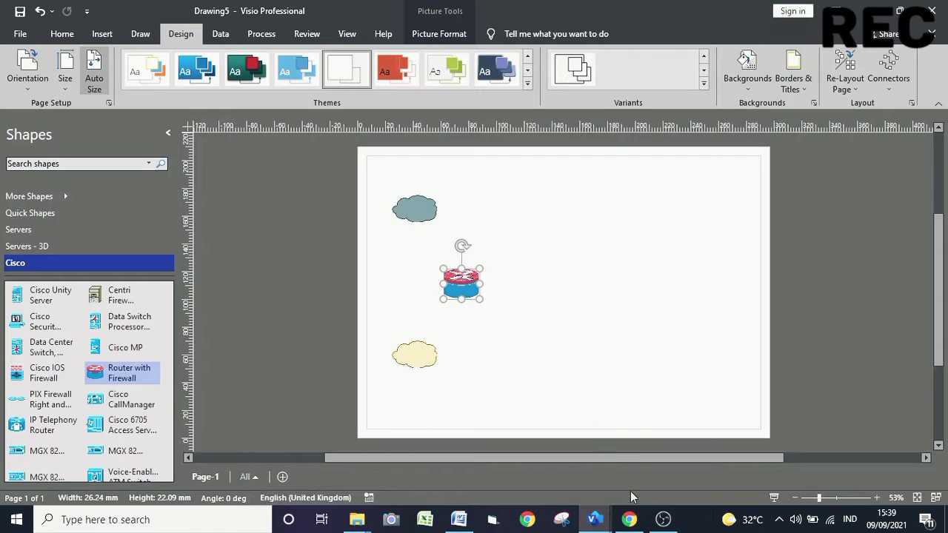
- Review Drawing1, return to Drawing5 and place a Web server from the Servers - 3D stencil level with the upper cloud, to its right
click(544, 468)
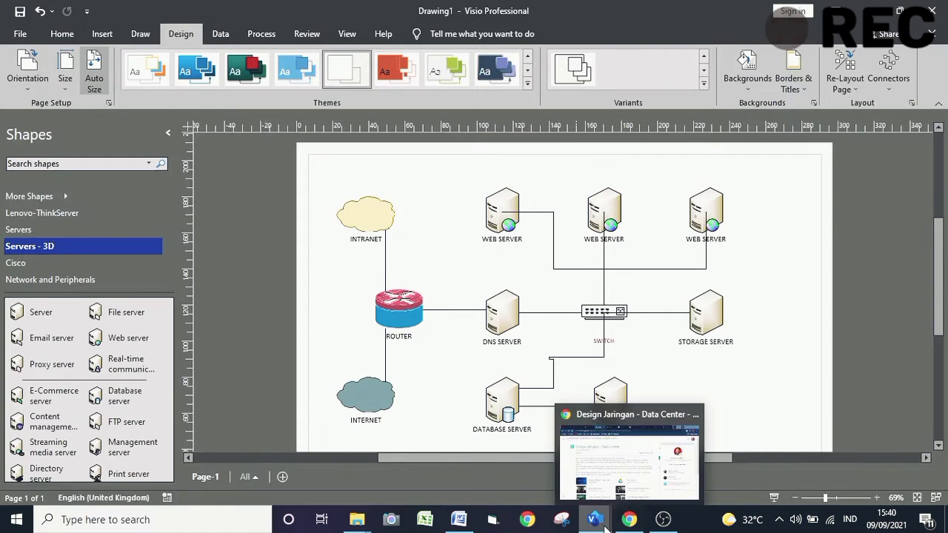
mouse_move(595, 519)
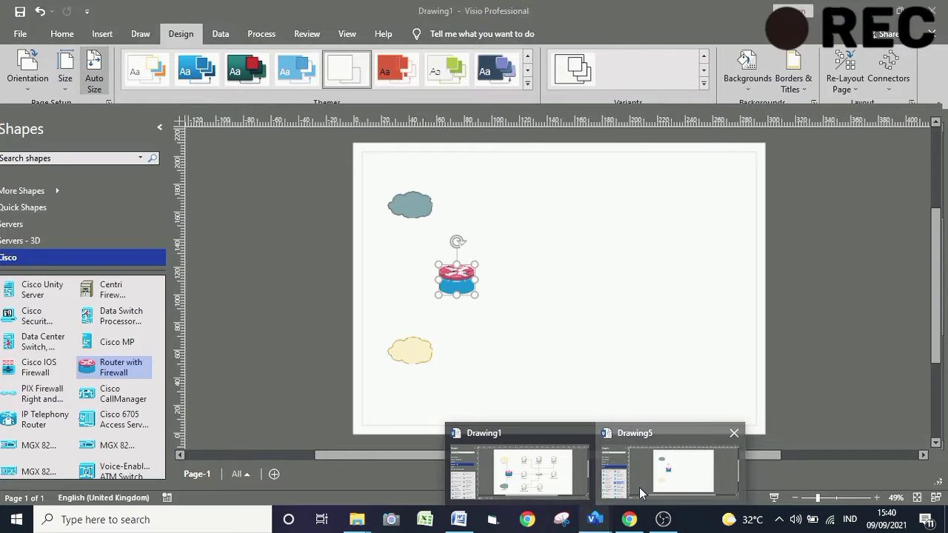
click(639, 487)
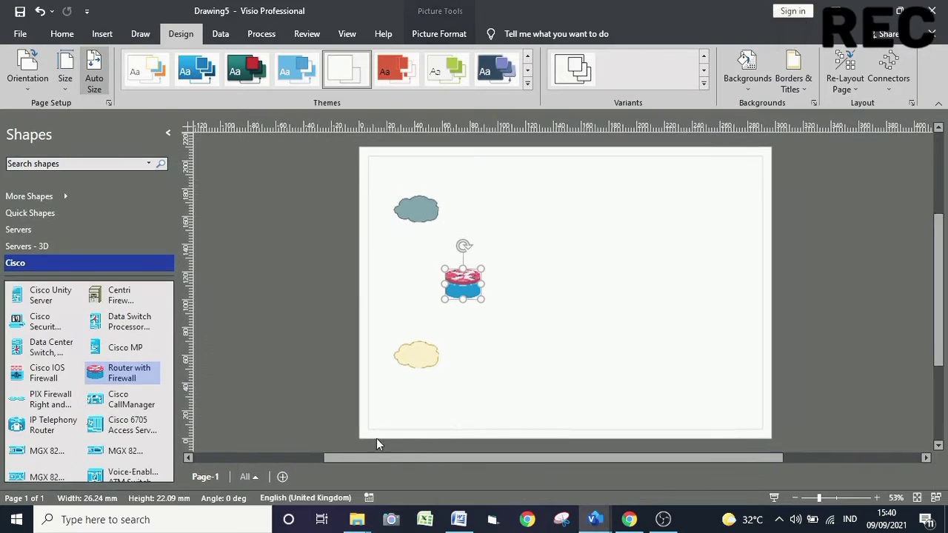
drag(167, 335, 165, 376)
click(49, 252)
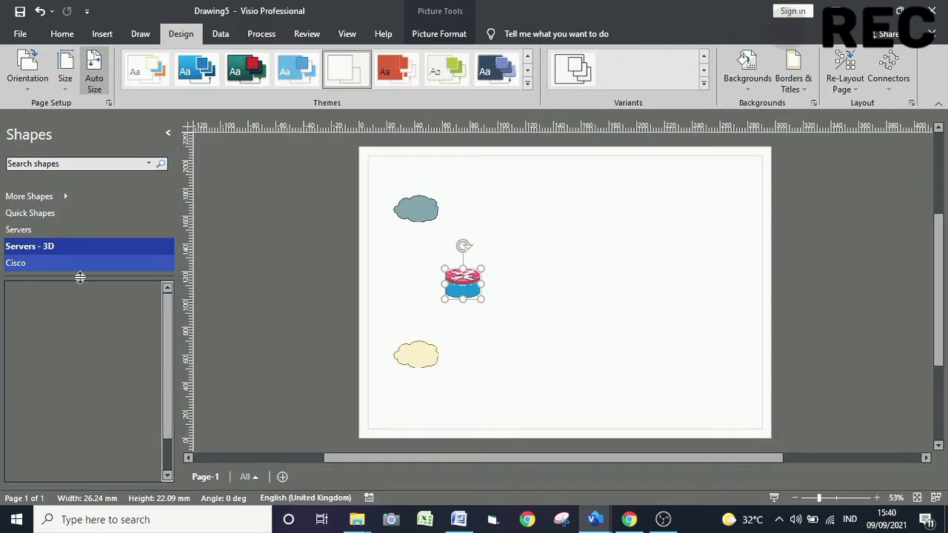
drag(132, 329, 523, 224)
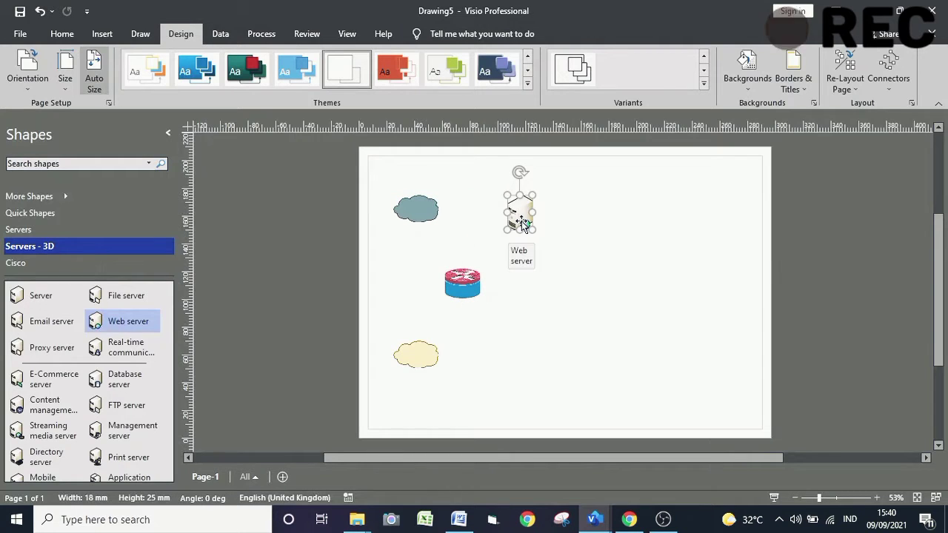
- Duplicate the Web server twice and line the copies up in the same row to the right of the original
right_click(526, 219)
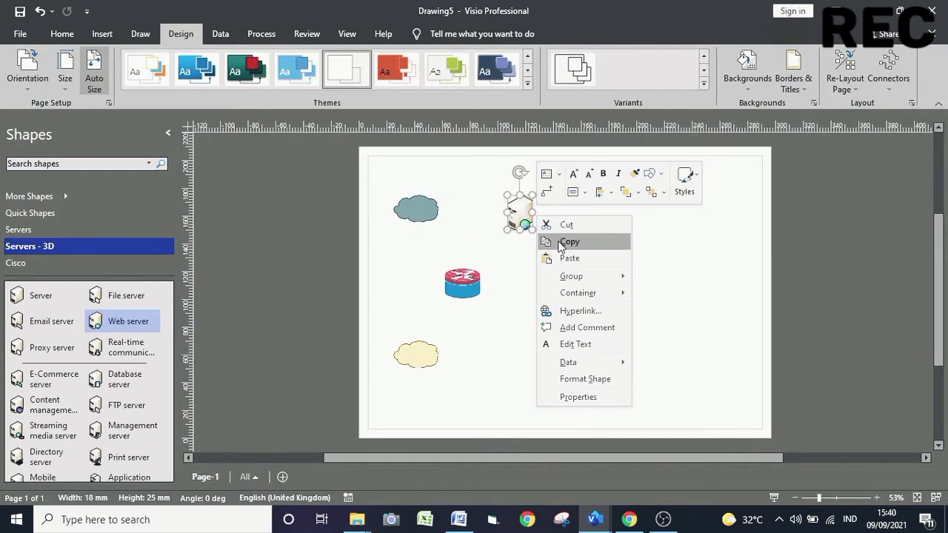
click(562, 240)
key(ctrl+v)
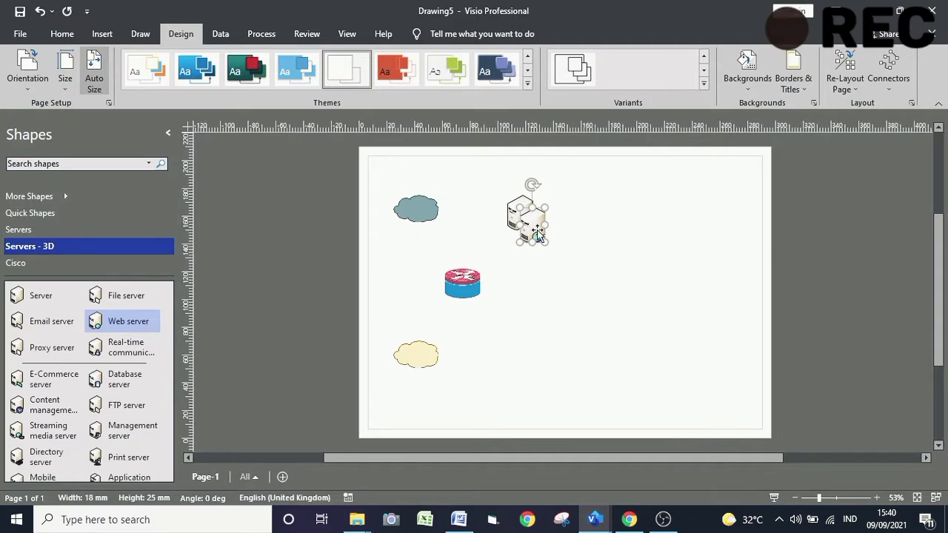
drag(531, 222, 657, 217)
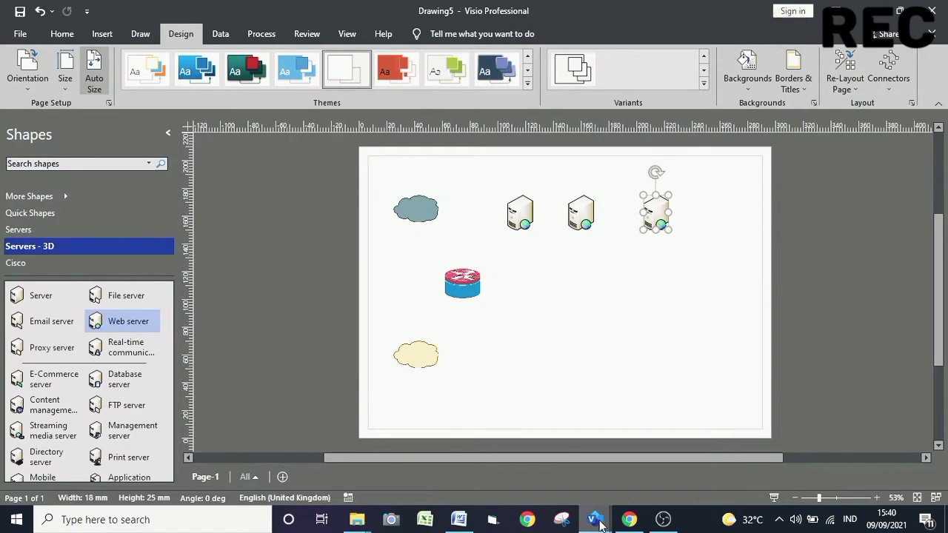
- Check the Drawing1 reference, return to Drawing5 and place a Database server below the middle Web server, level with the yellow cloud
mouse_move(600, 525)
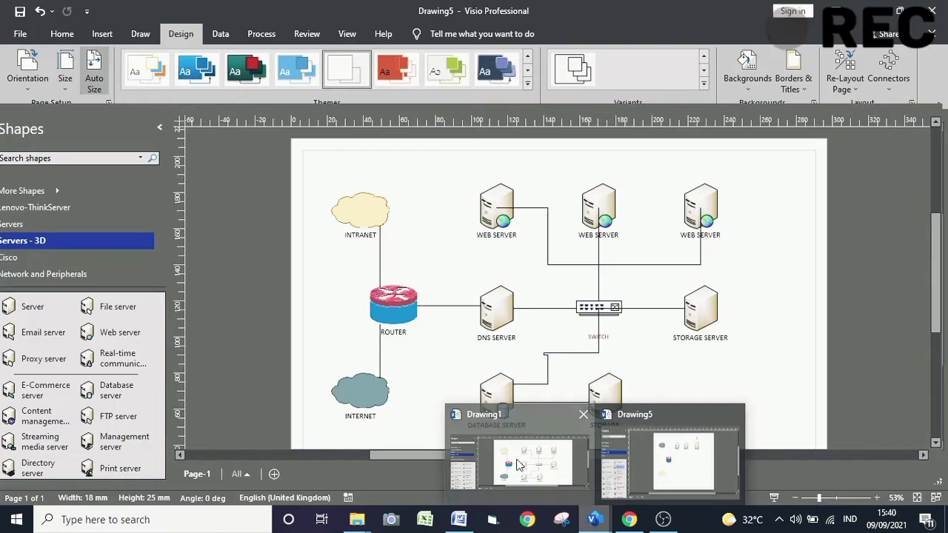
click(519, 463)
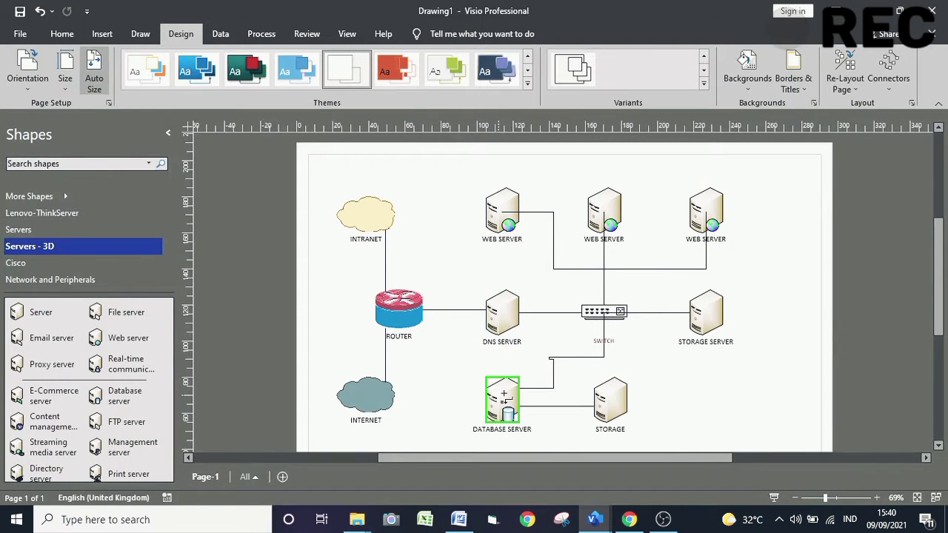
mouse_move(596, 521)
click(659, 487)
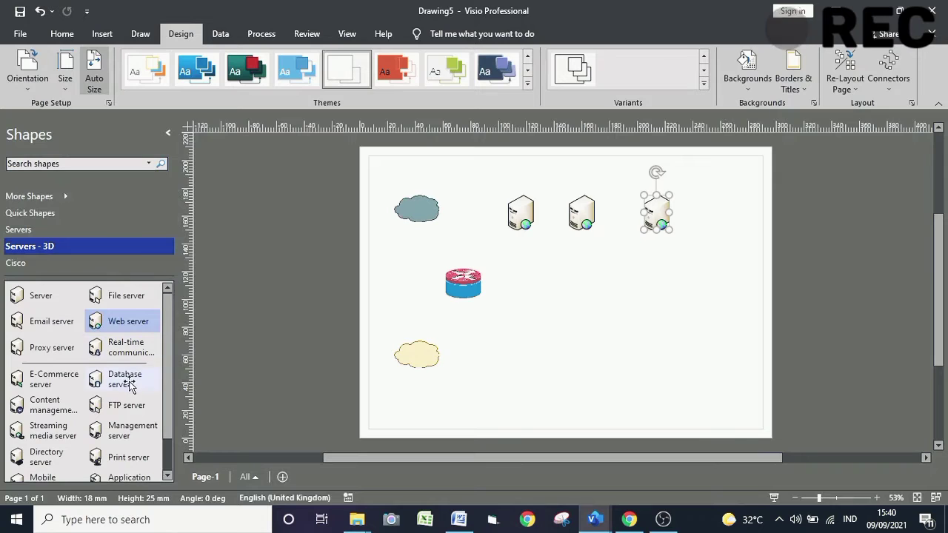
drag(127, 382, 569, 355)
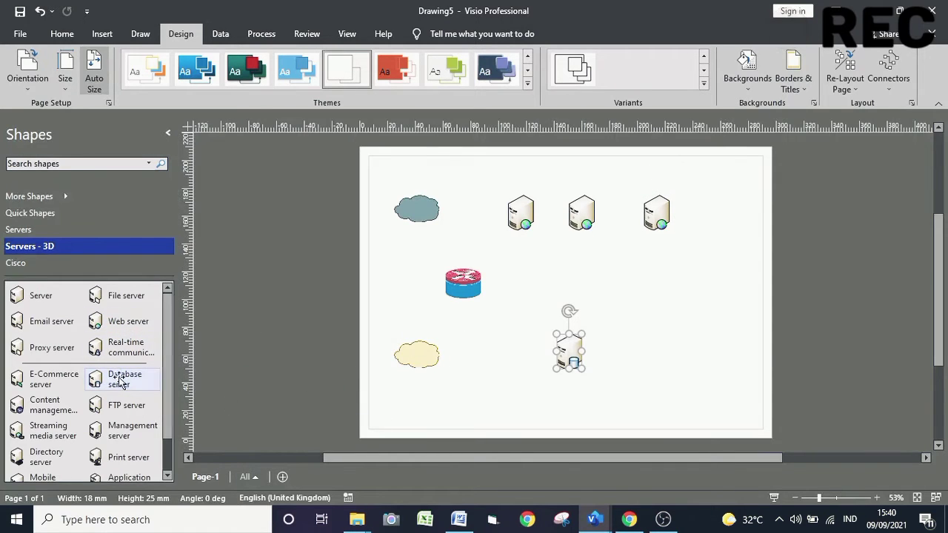
- Place a generic Server from the Servers - 3D stencil just above and to the right of the Database server
scroll(169, 379, down, 2)
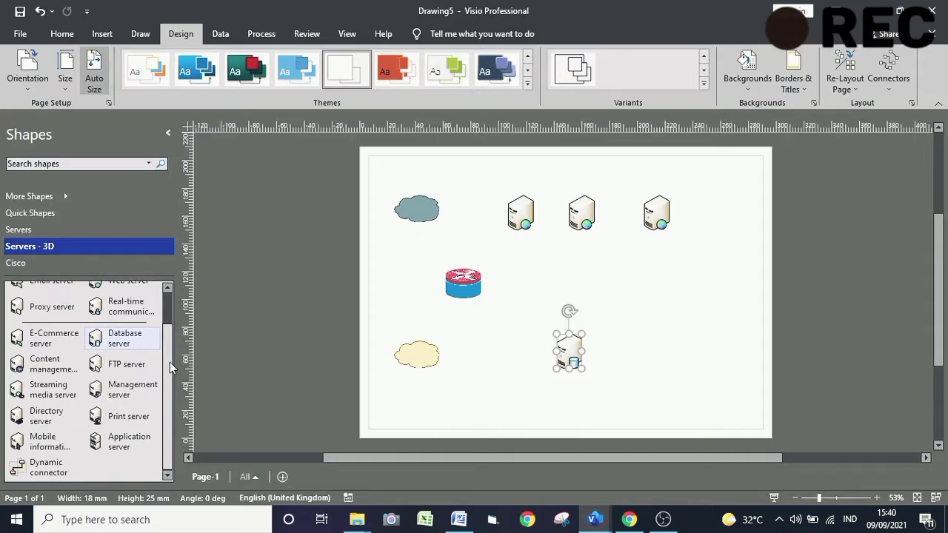
scroll(170, 369, up, 2)
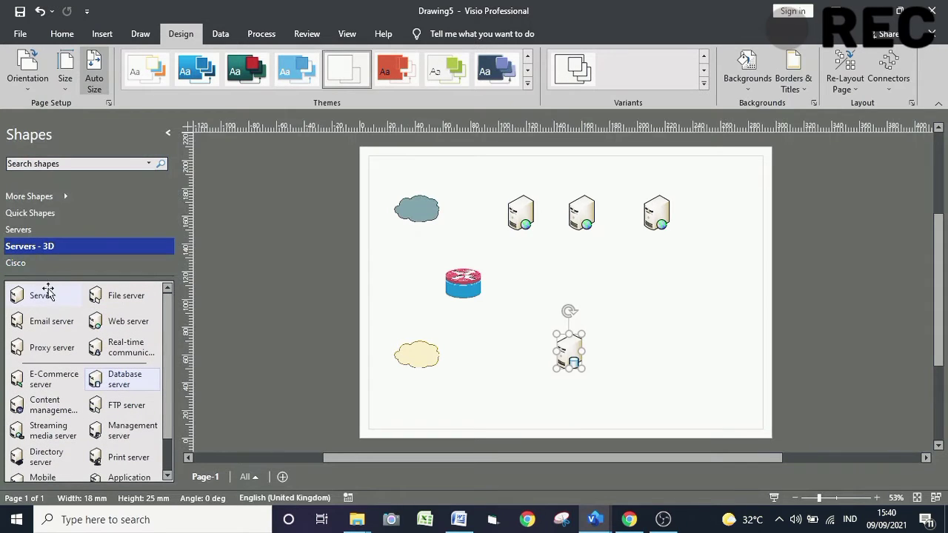
drag(49, 304, 613, 310)
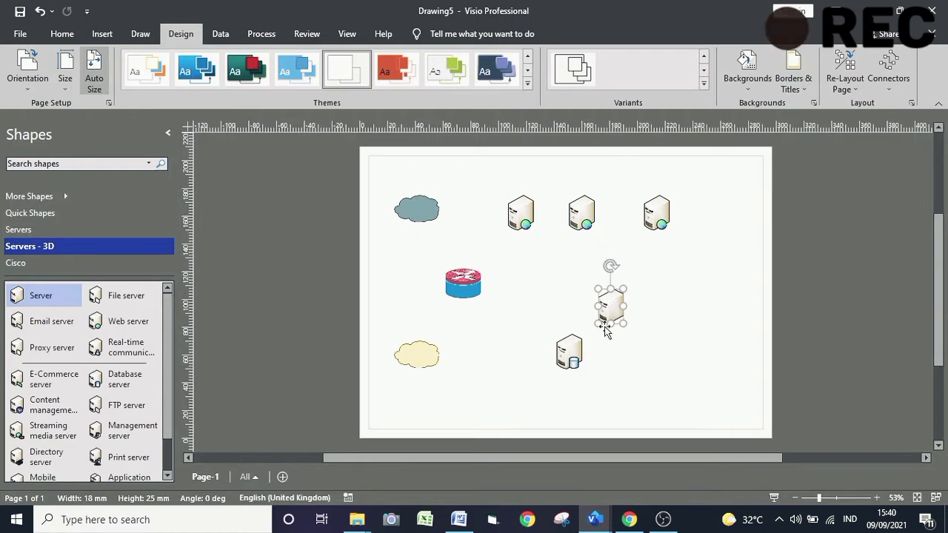
click(419, 221)
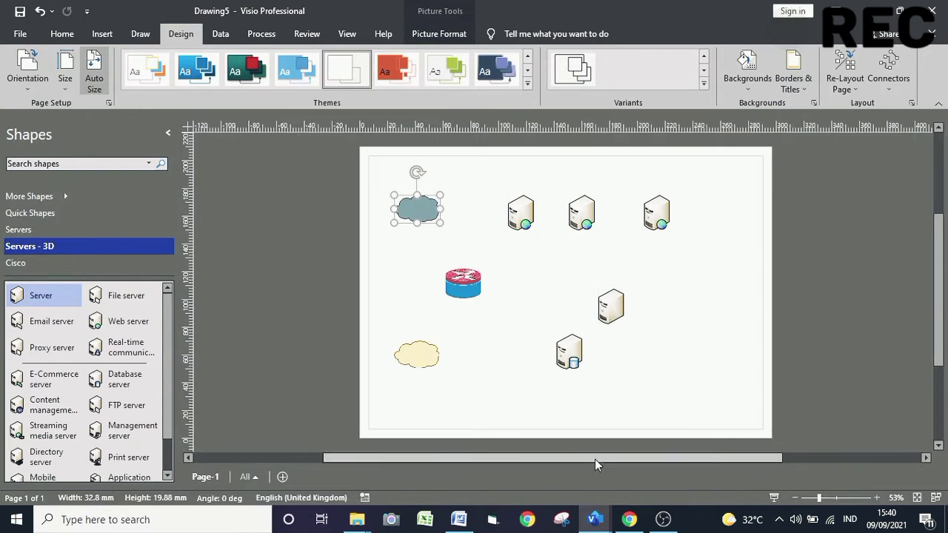
- Check Drawing1 again, return to Drawing5 and place a second generic Server to the right of the first one
mouse_move(596, 519)
click(540, 456)
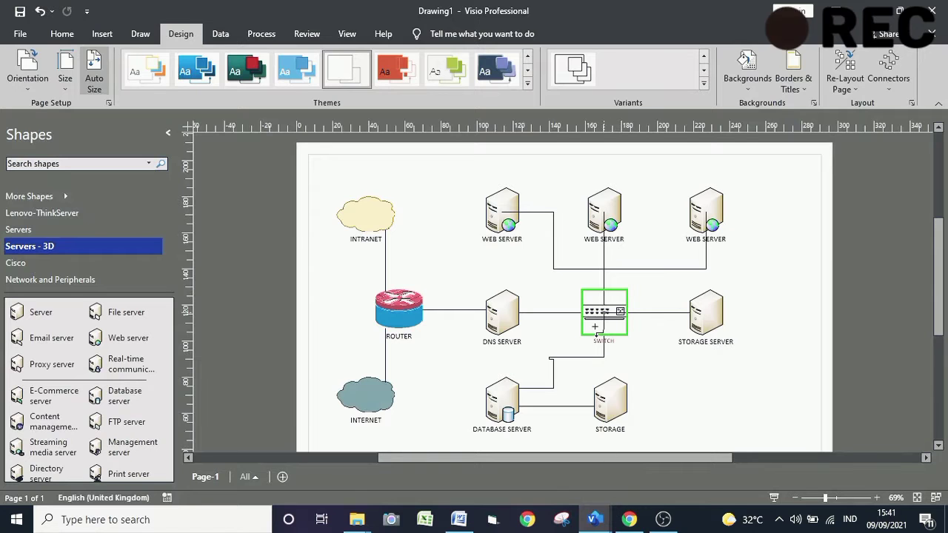
click(595, 519)
click(662, 480)
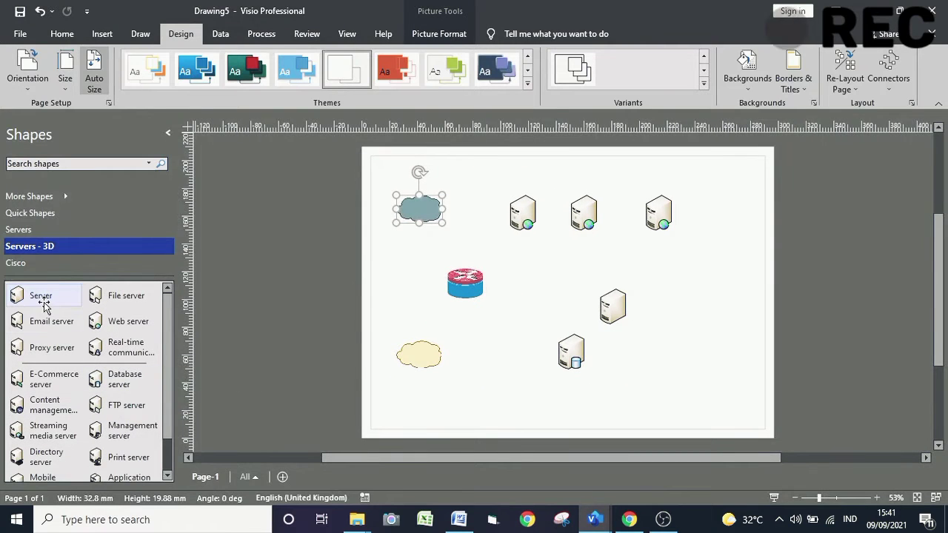
drag(43, 299, 695, 319)
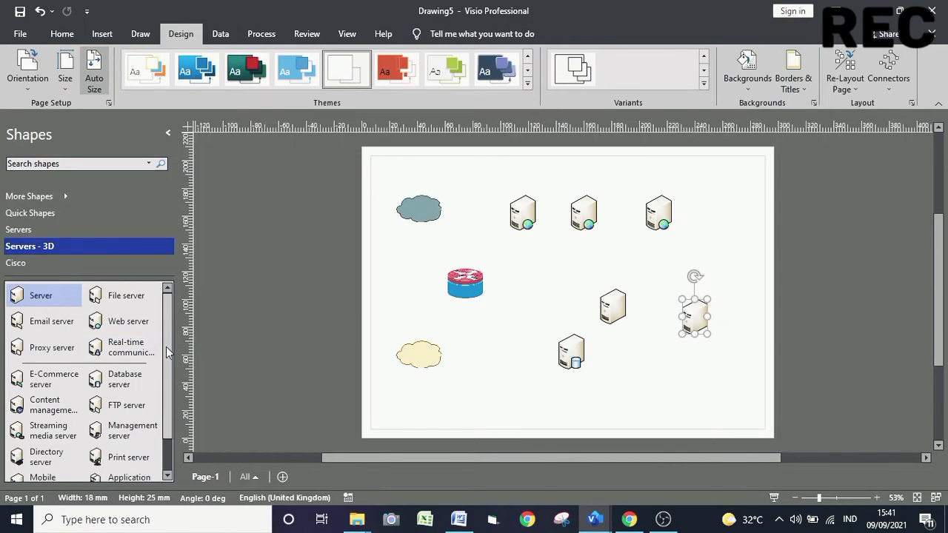
- Search the shapes for "switch" and place the Network and Peripherals Switch to the right of the router
click(73, 262)
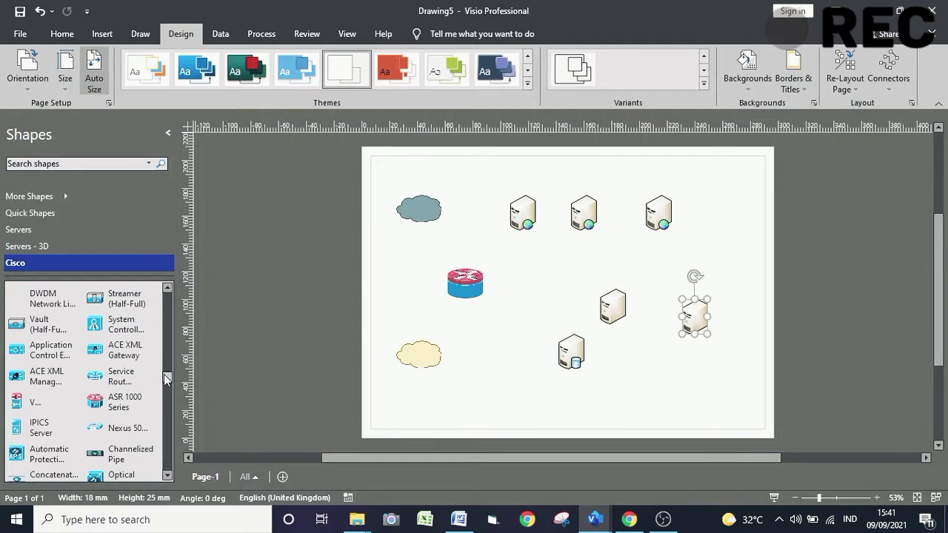
drag(168, 379, 197, 302)
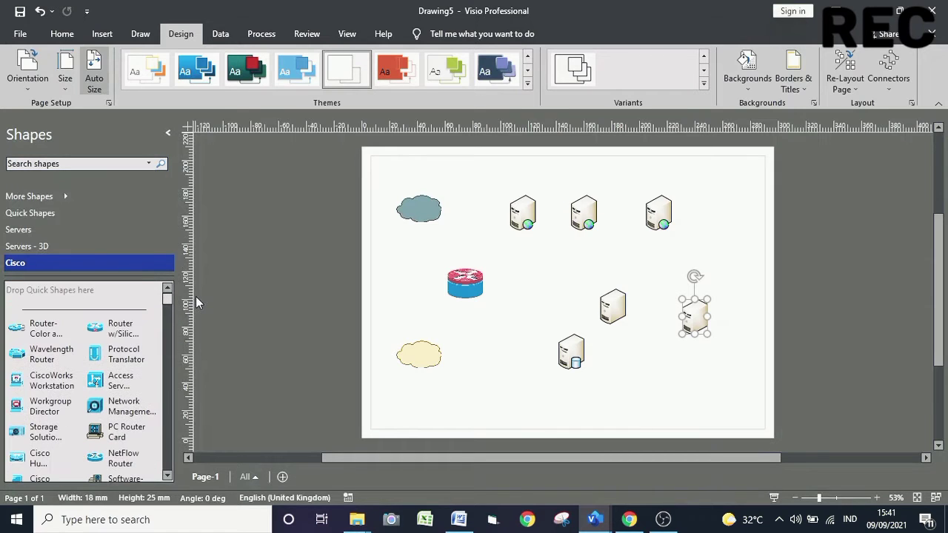
click(89, 164)
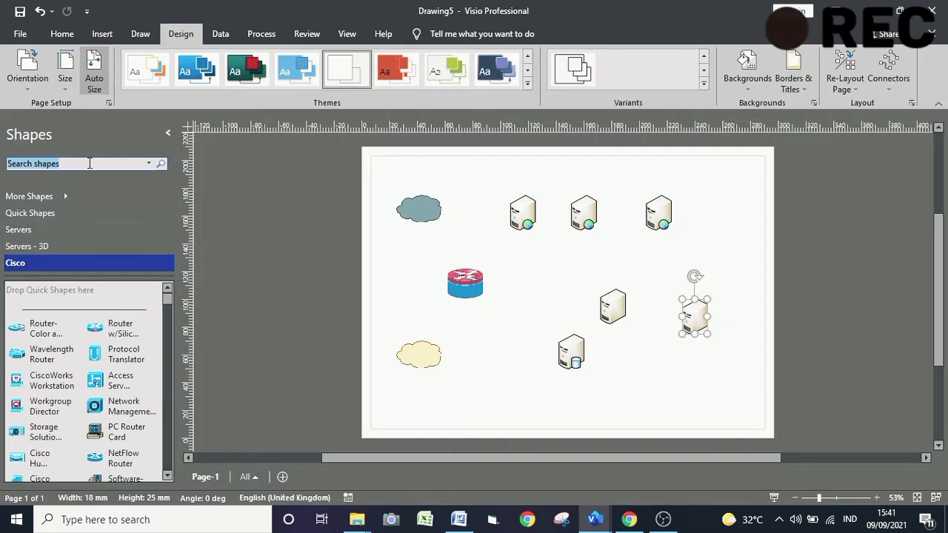
text(switch)
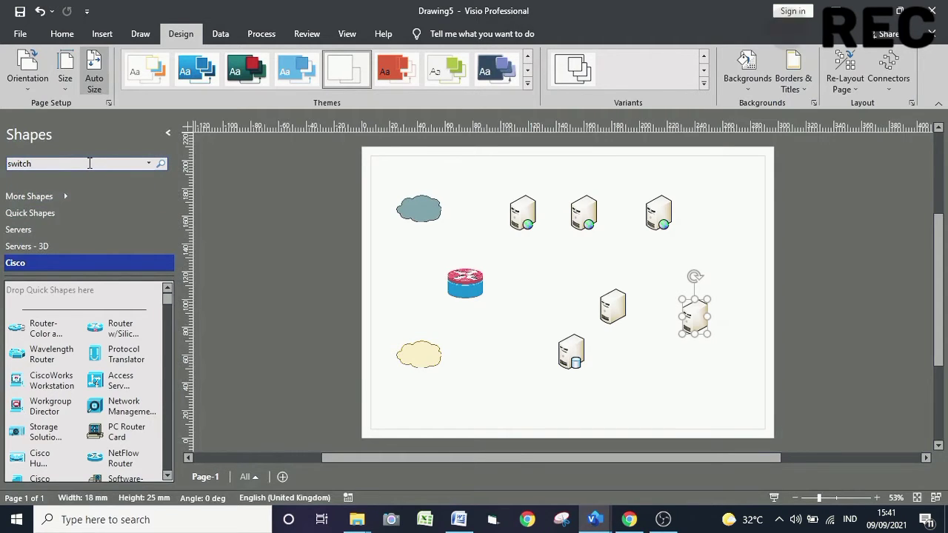
key(Return)
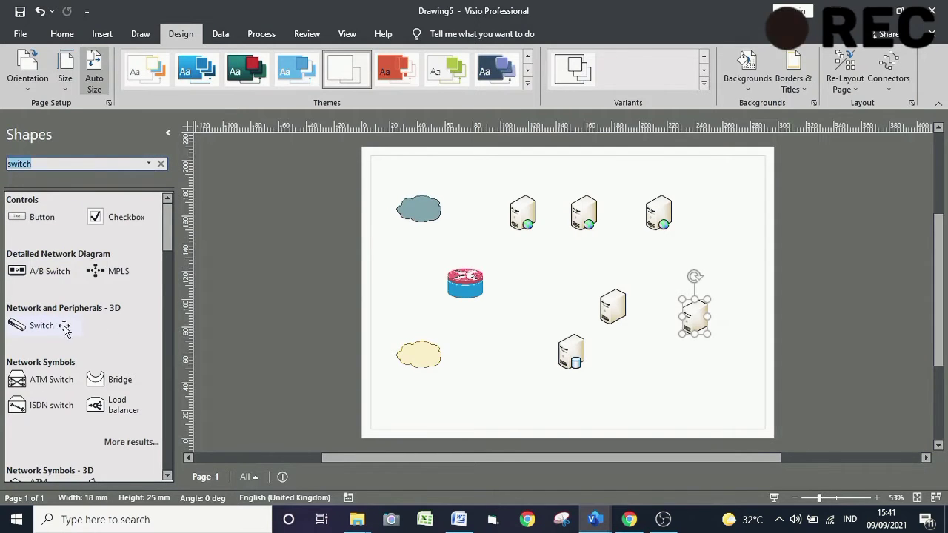
drag(169, 243, 178, 275)
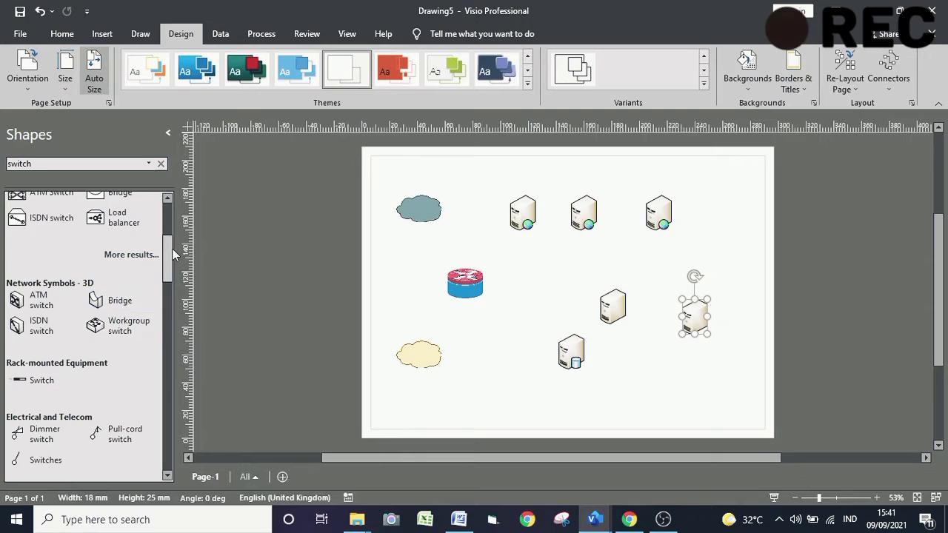
drag(172, 257, 160, 360)
drag(97, 275, 554, 297)
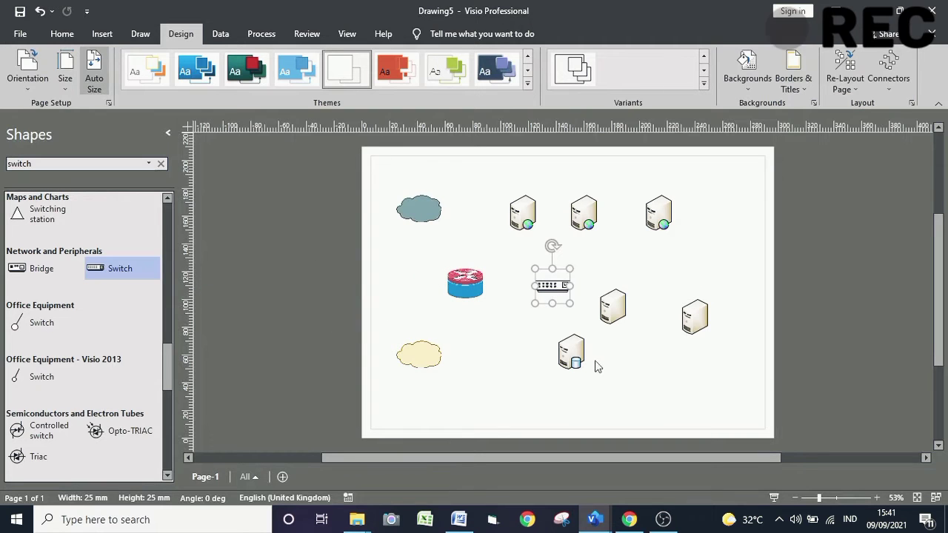
- Review how the clouds are labelled in the Drawing1 reference and return to Drawing5
click(596, 520)
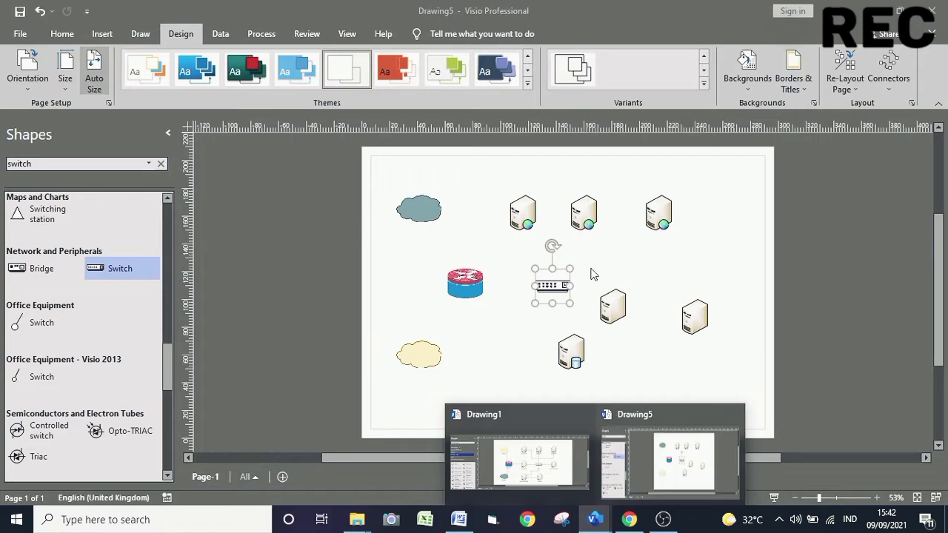
click(593, 271)
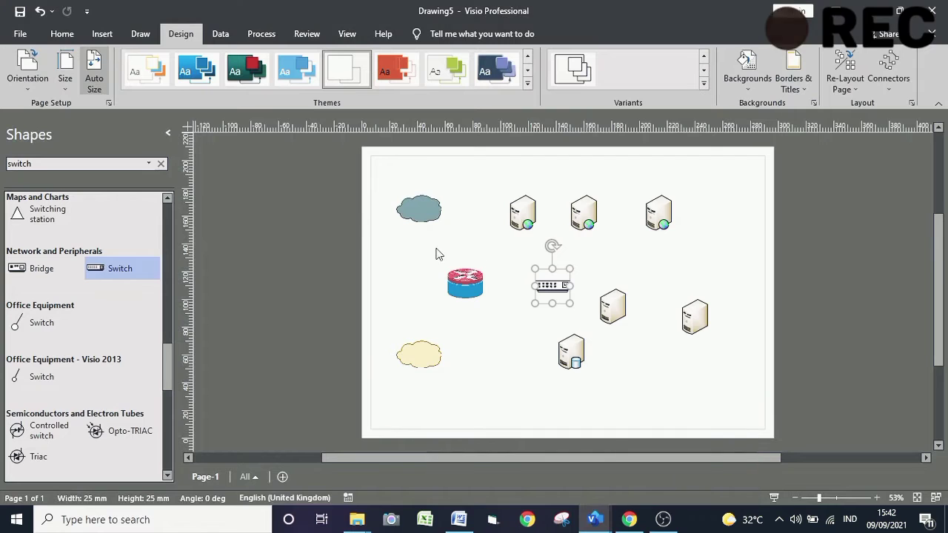
click(419, 211)
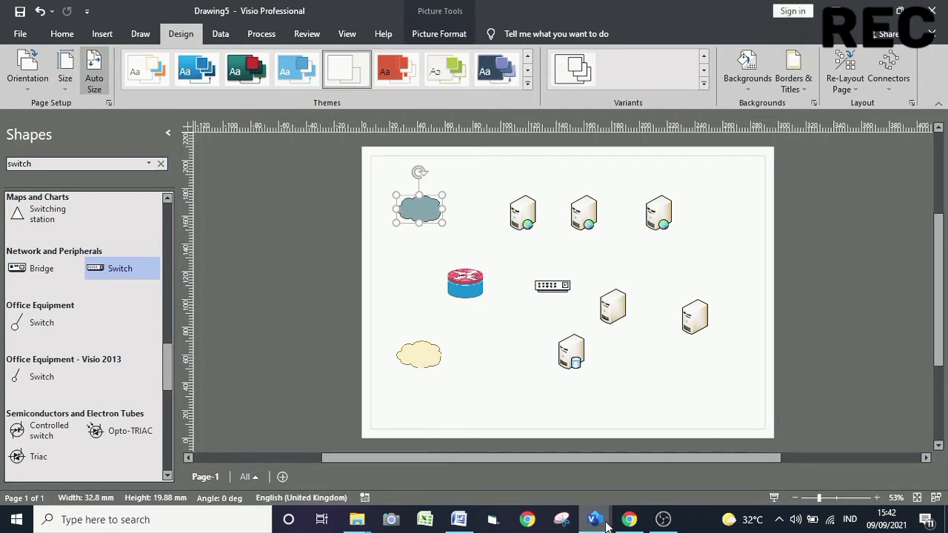
mouse_move(607, 524)
click(535, 483)
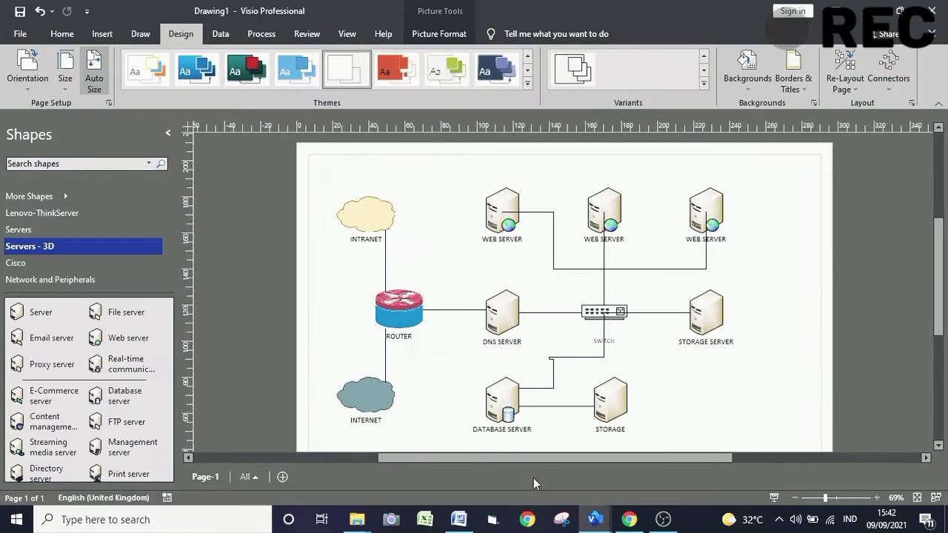
mouse_move(595, 522)
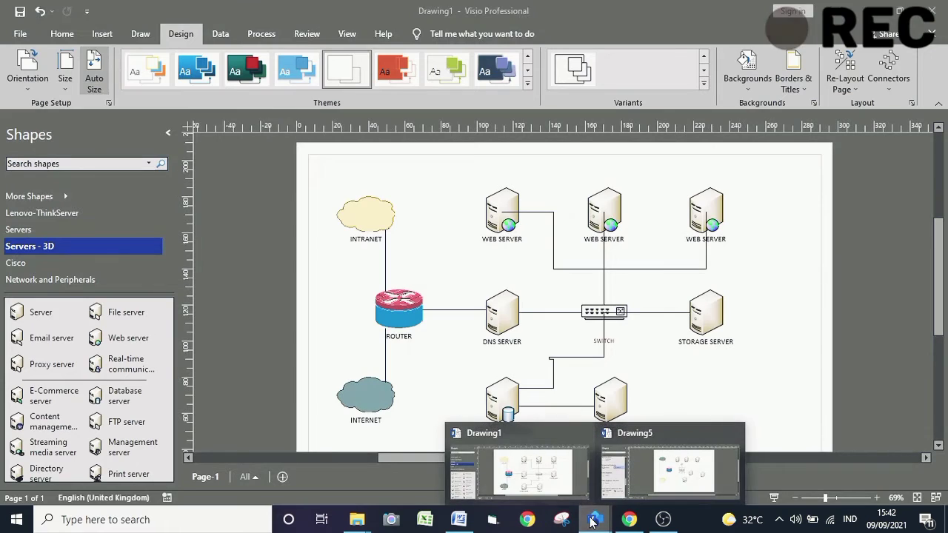
mouse_move(648, 485)
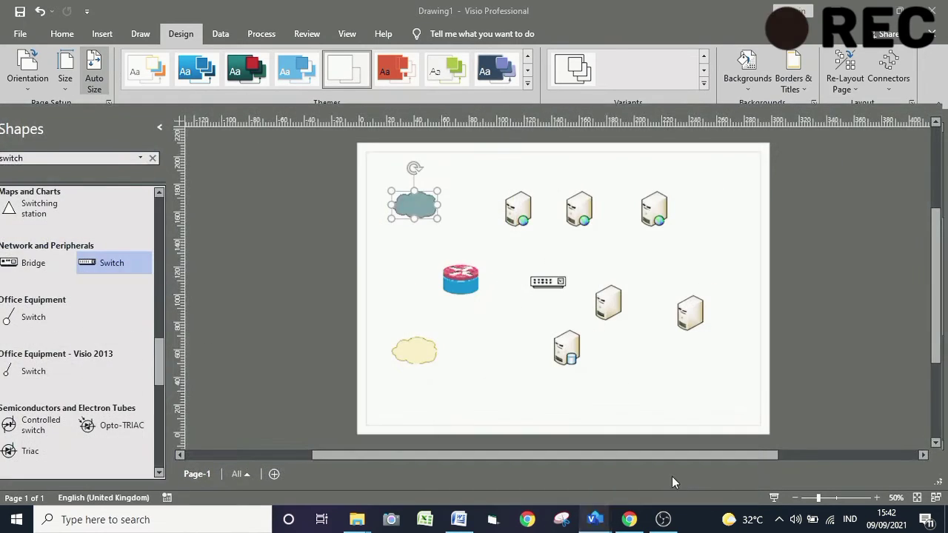
click(649, 485)
- Label the lower yellow cloud INTRANET
click(426, 361)
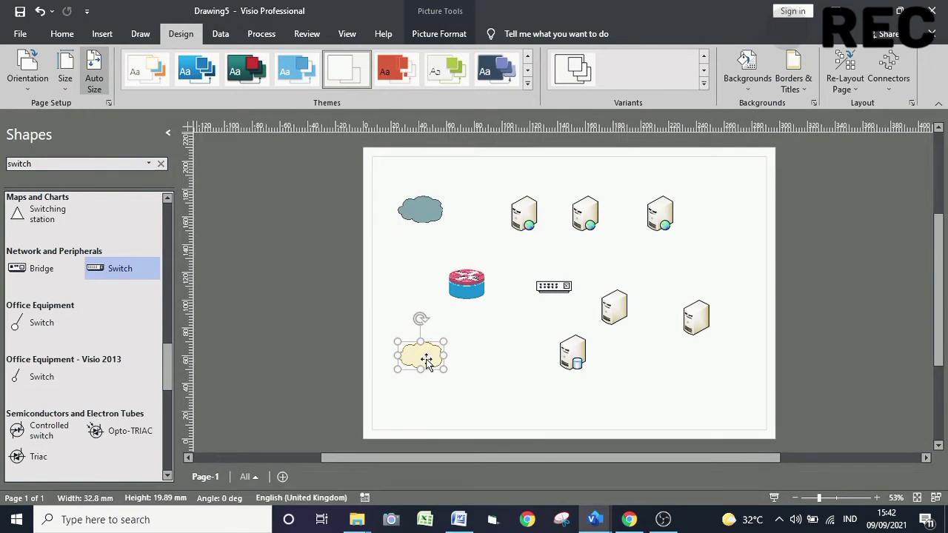
double_click(427, 362)
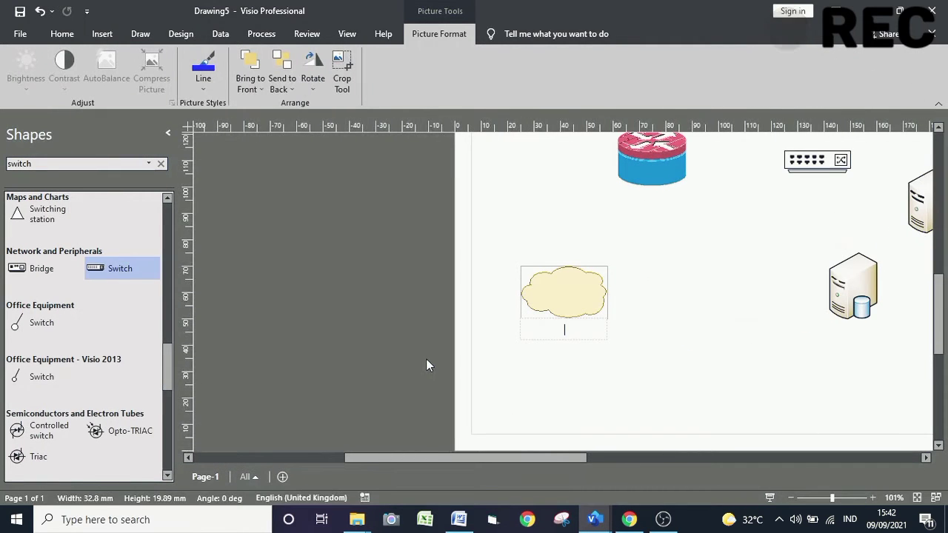
text(i)
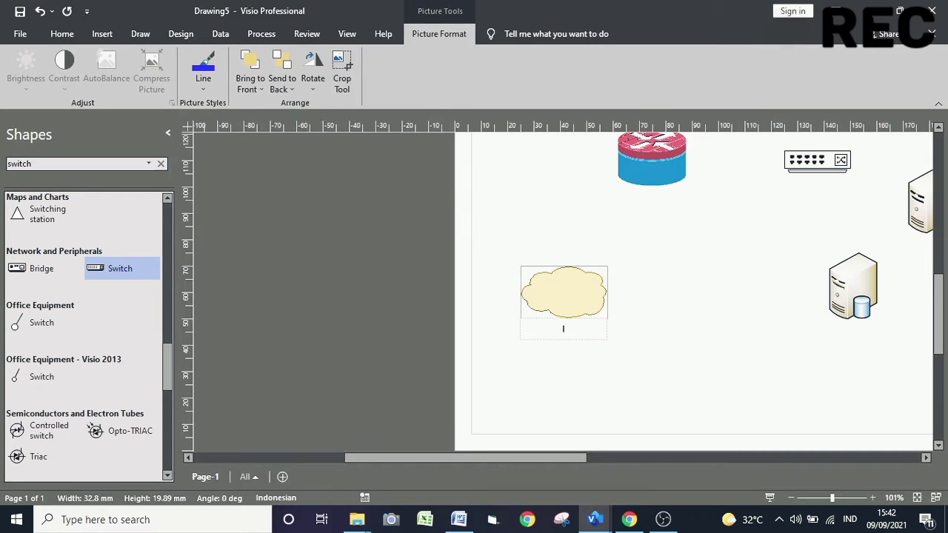
text(NTRA)
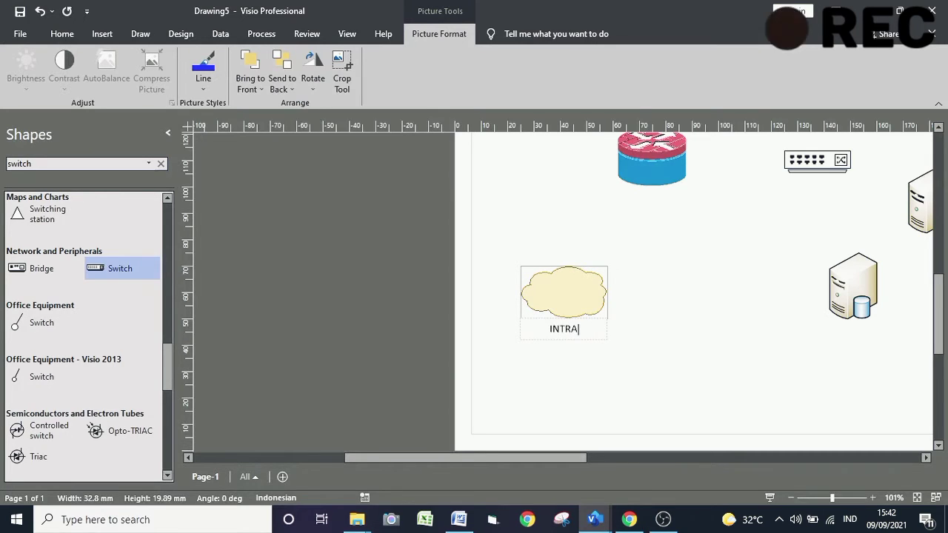
text(NET)
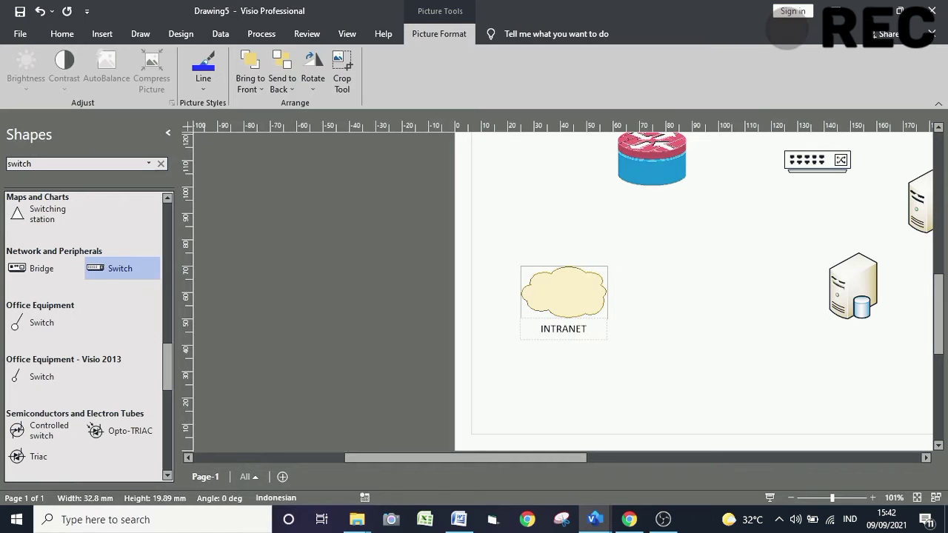
click(654, 289)
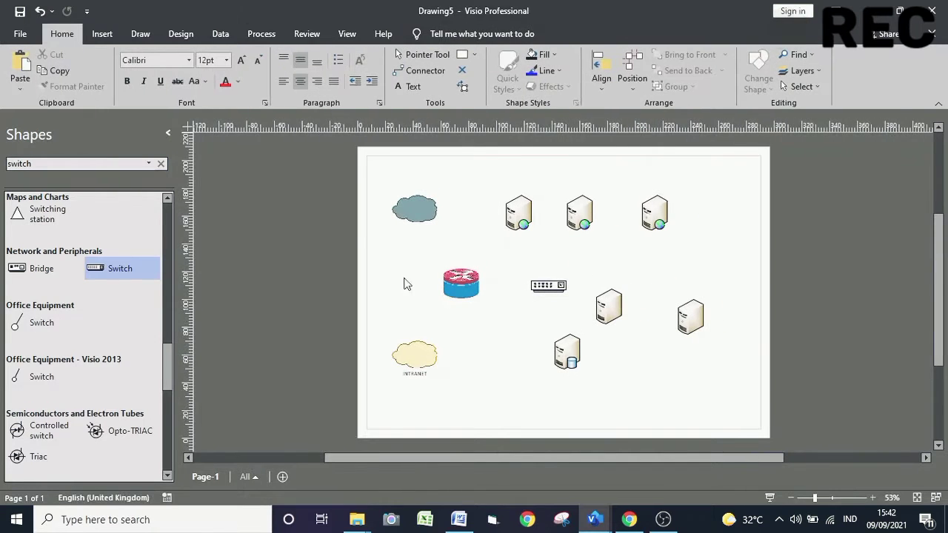
- Label the upper blue cloud INTERNET and the router below it ROUTER
double_click(425, 212)
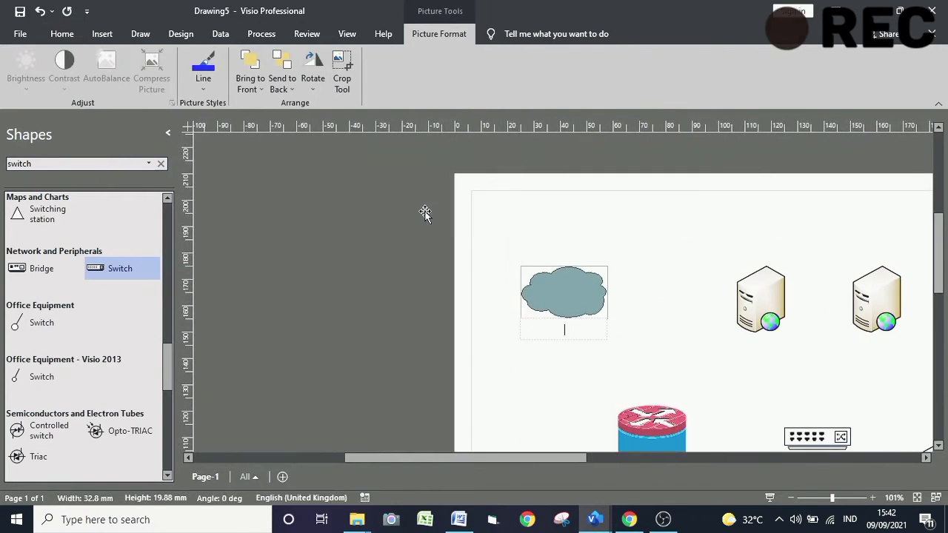
text(INTER)
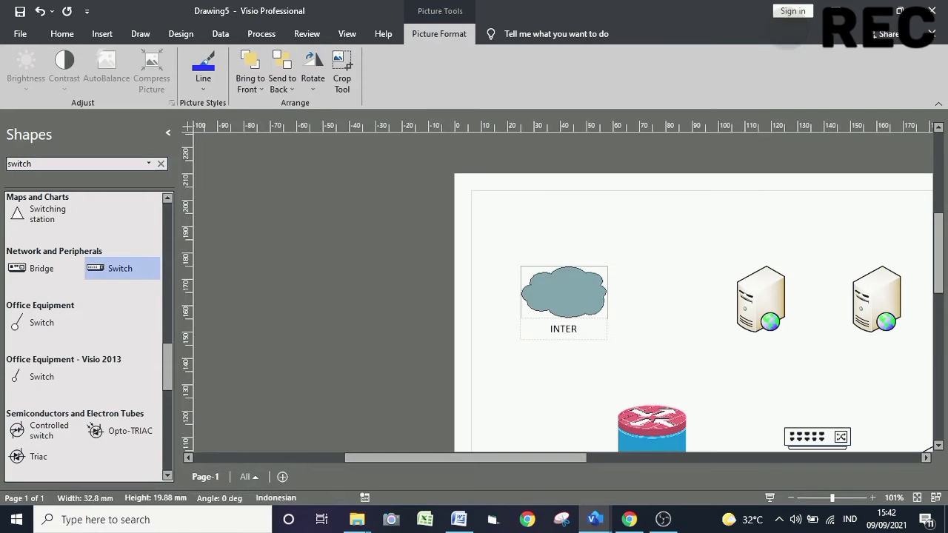
text(NET)
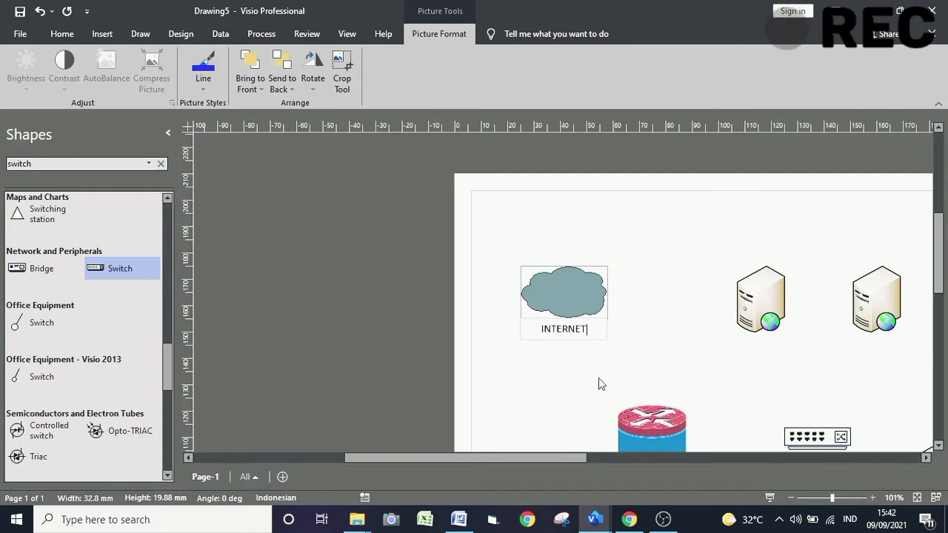
double_click(647, 423)
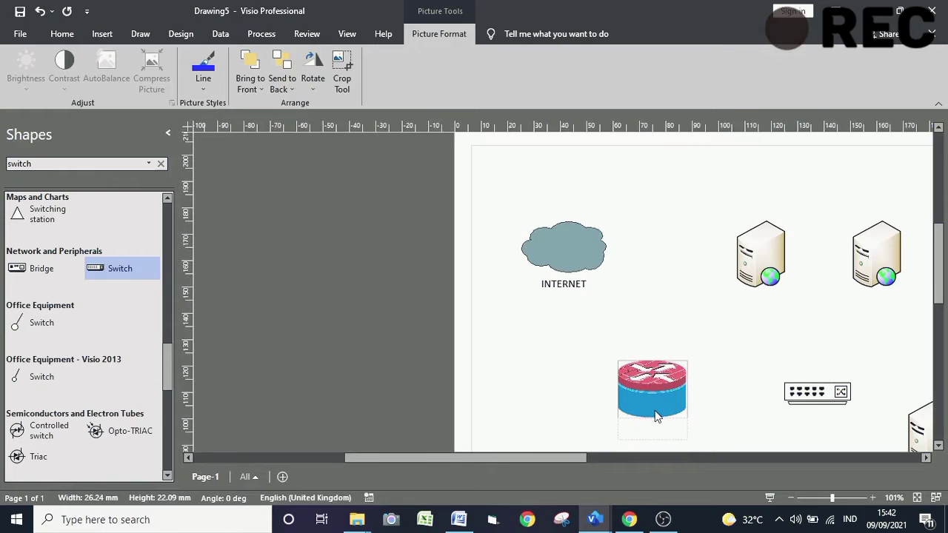
text(ROUTER)
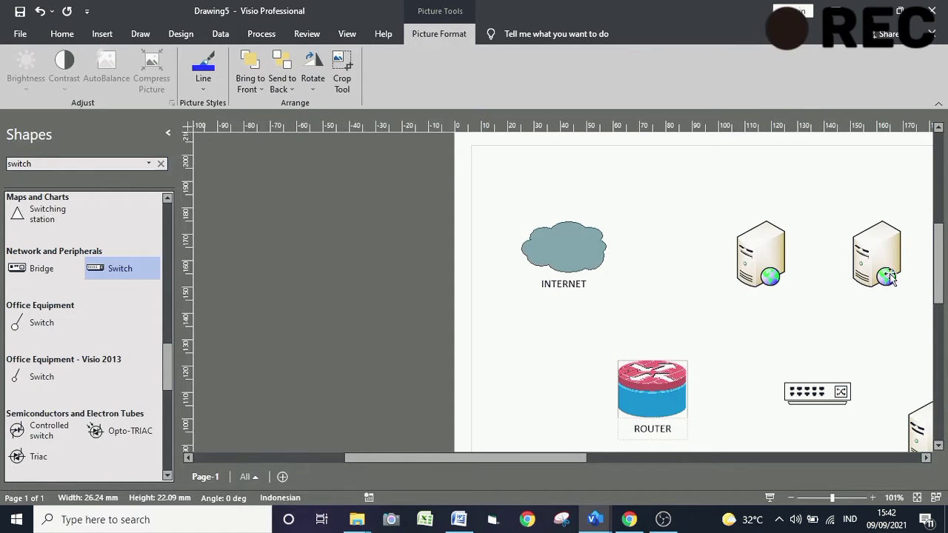
- Label the first two web servers in the upper row WEB SERVER
double_click(762, 262)
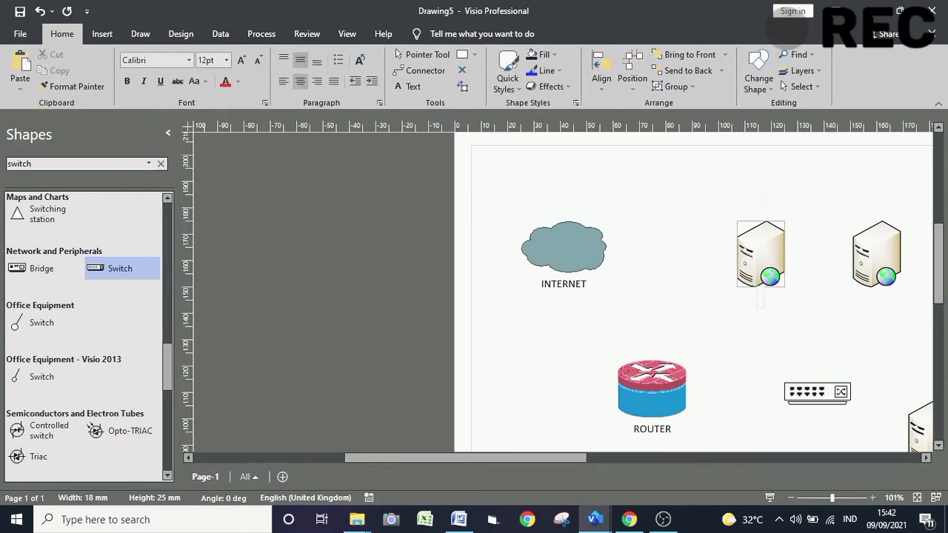
text(WEB SERVER)
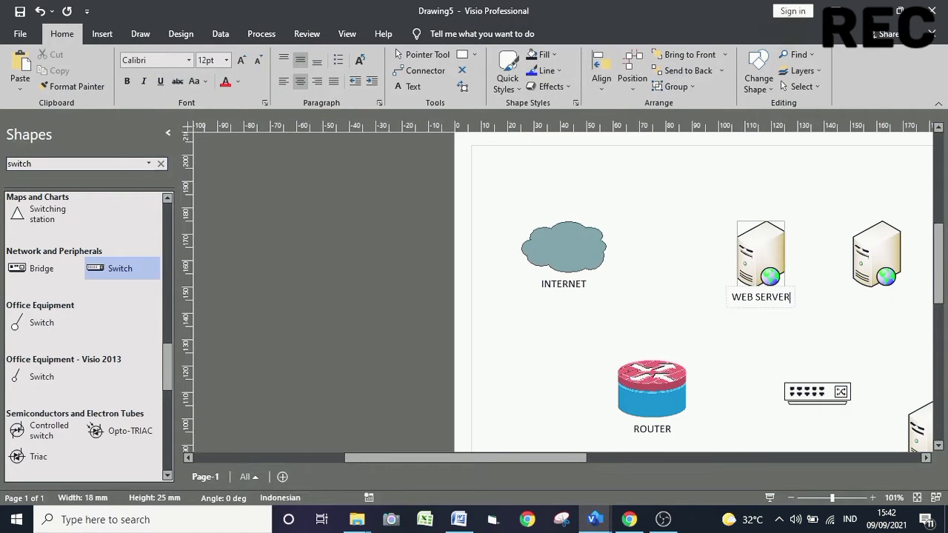
double_click(870, 254)
text(WEB)
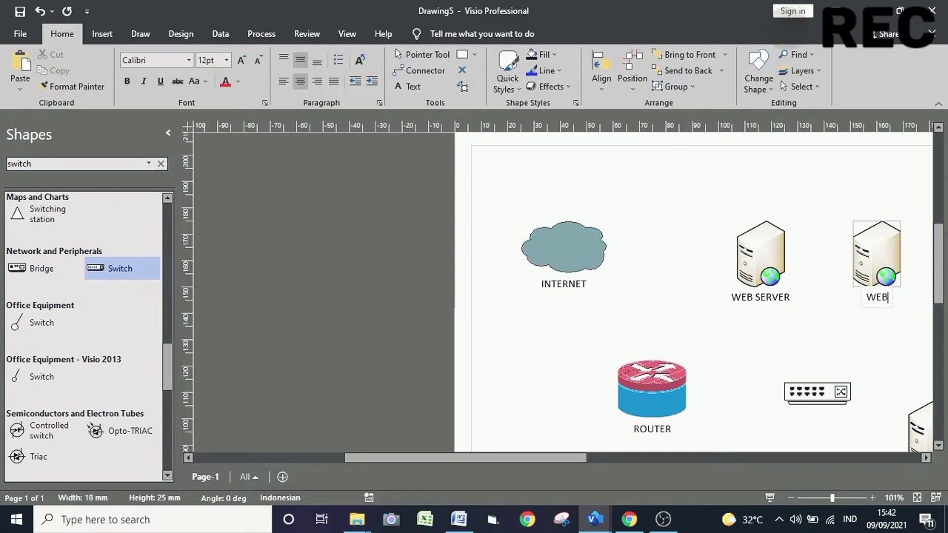
text( SERVR)
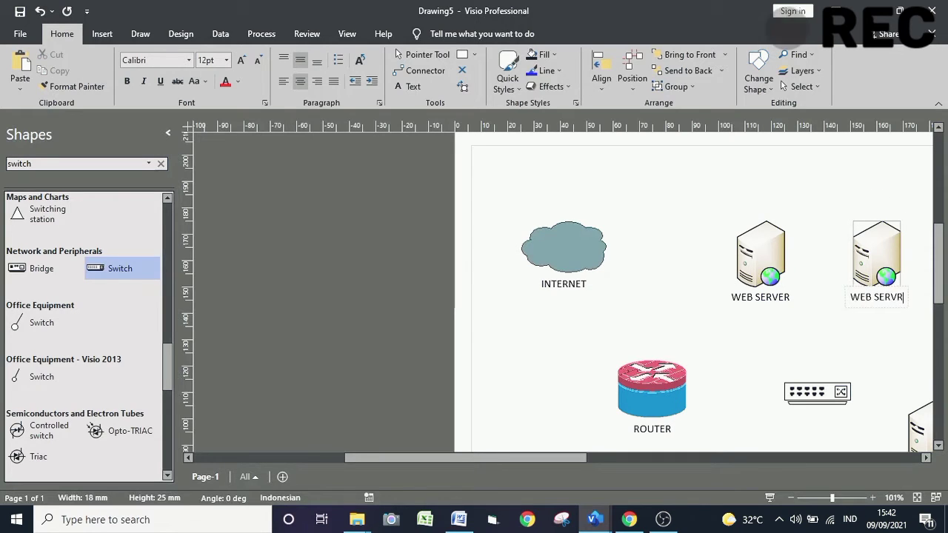
key(BackSpace)
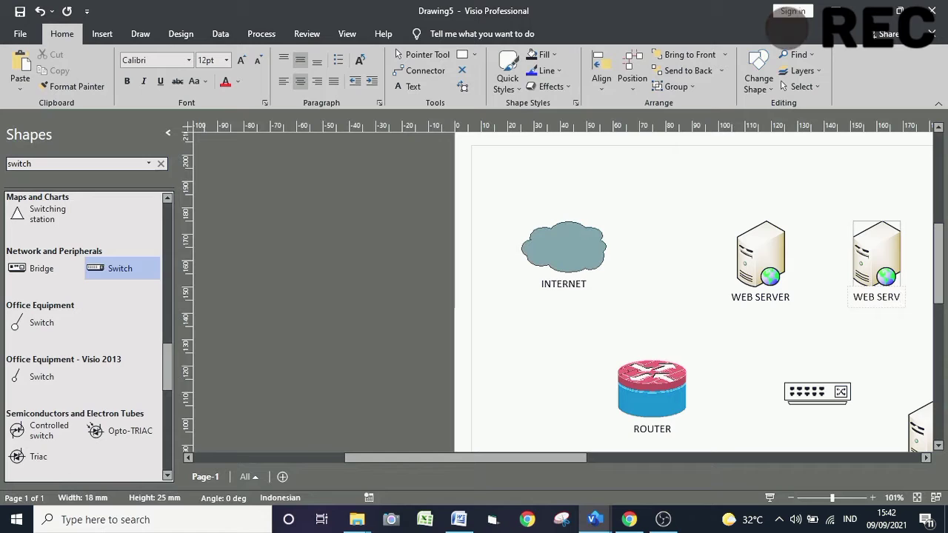
text(ER)
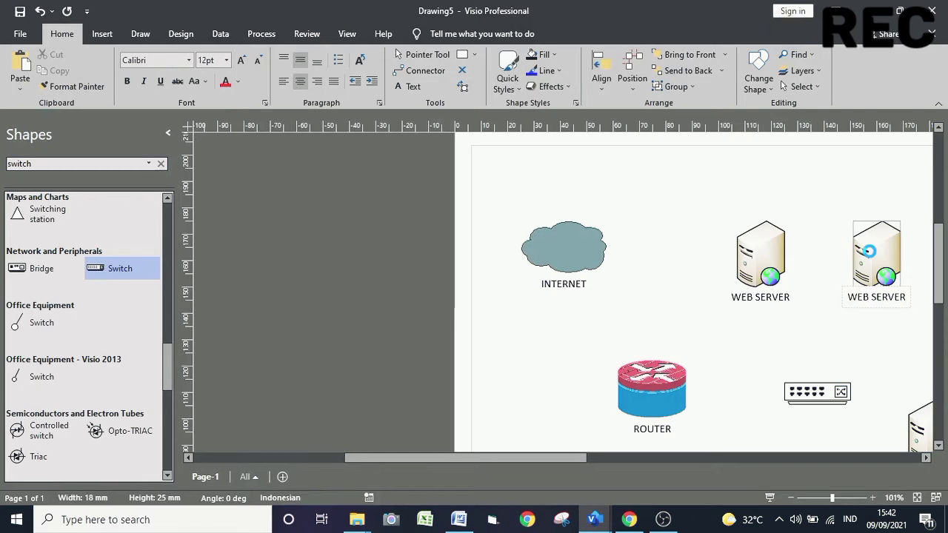
click(804, 332)
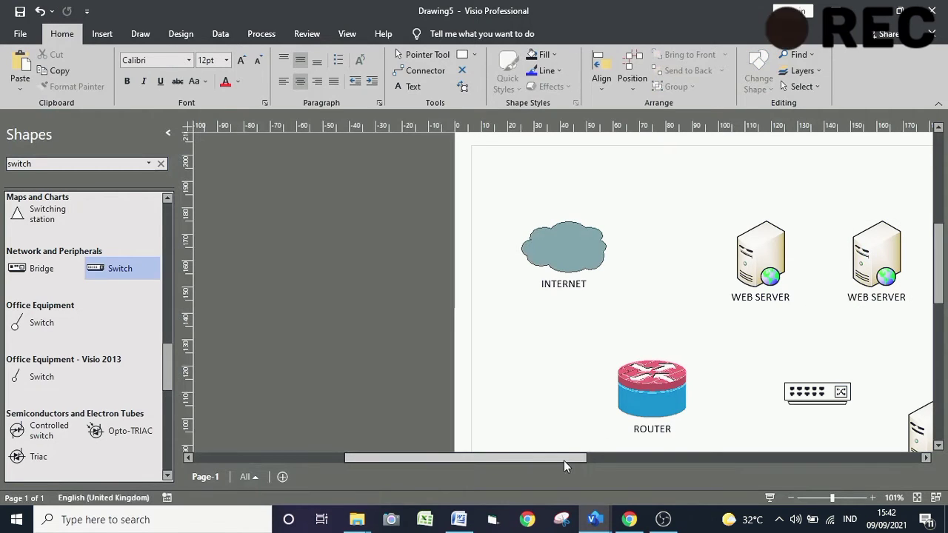
- Label the third web server, at the far end of the upper row, WEB SERVER
mouse_move(563, 457)
mouse_down()
mouse_move(721, 468)
mouse_move(681, 453)
mouse_up()
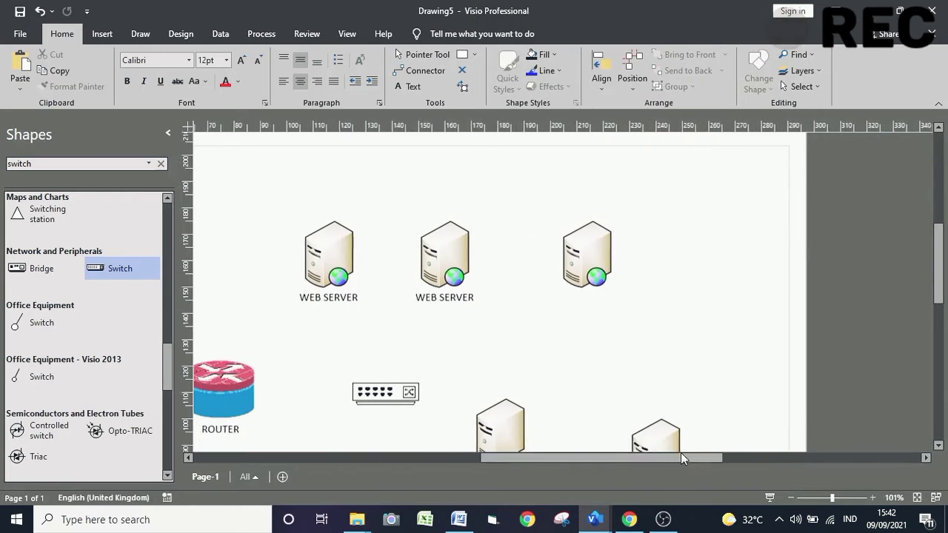
double_click(593, 252)
text(WEB)
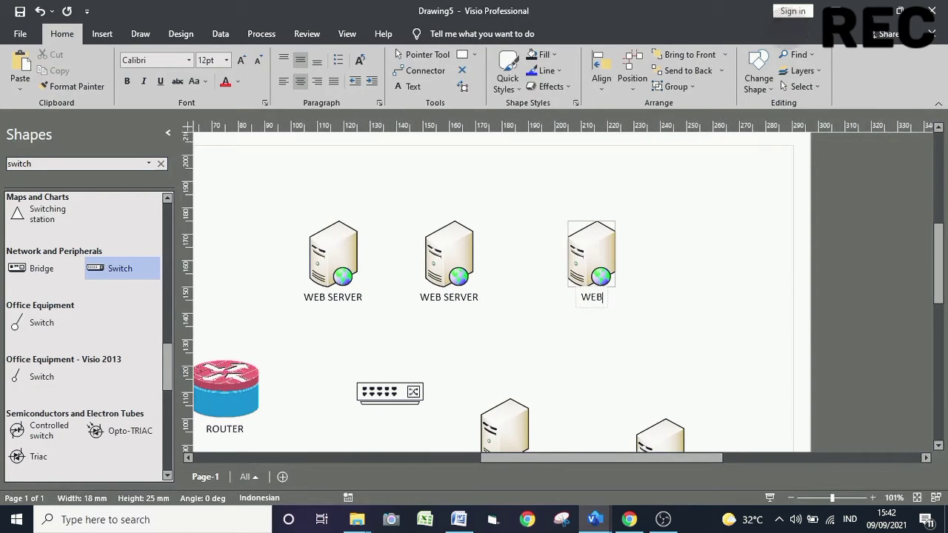
text( SERVER)
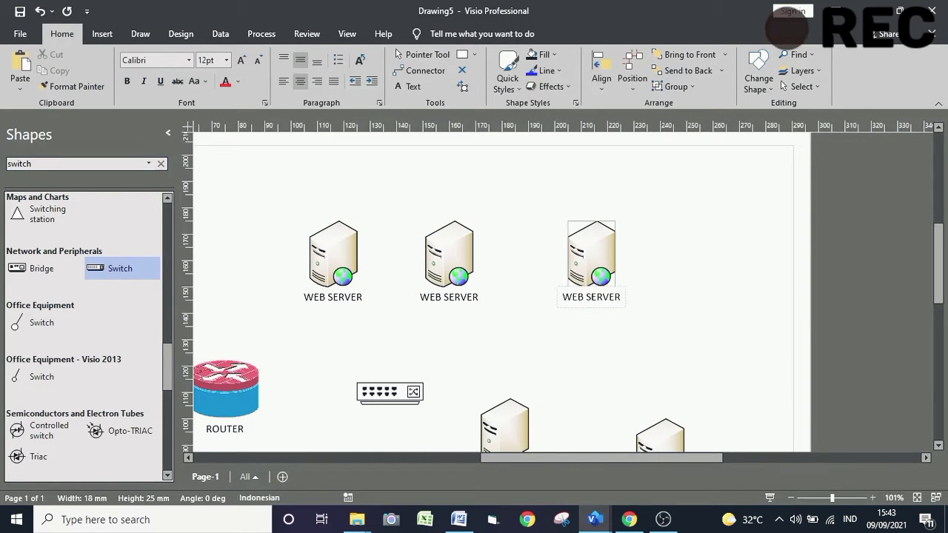
click(445, 363)
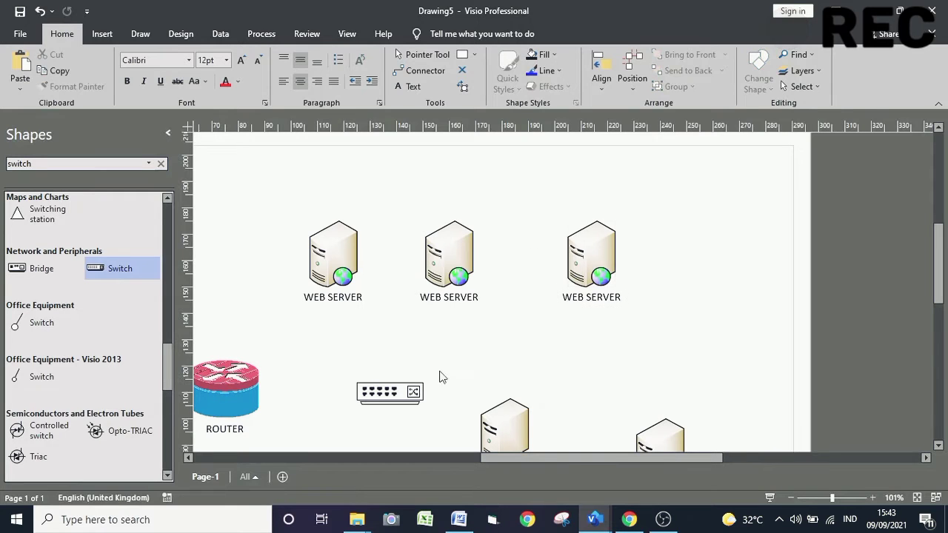
- Label the network switch beside the router SWITCH
double_click(413, 392)
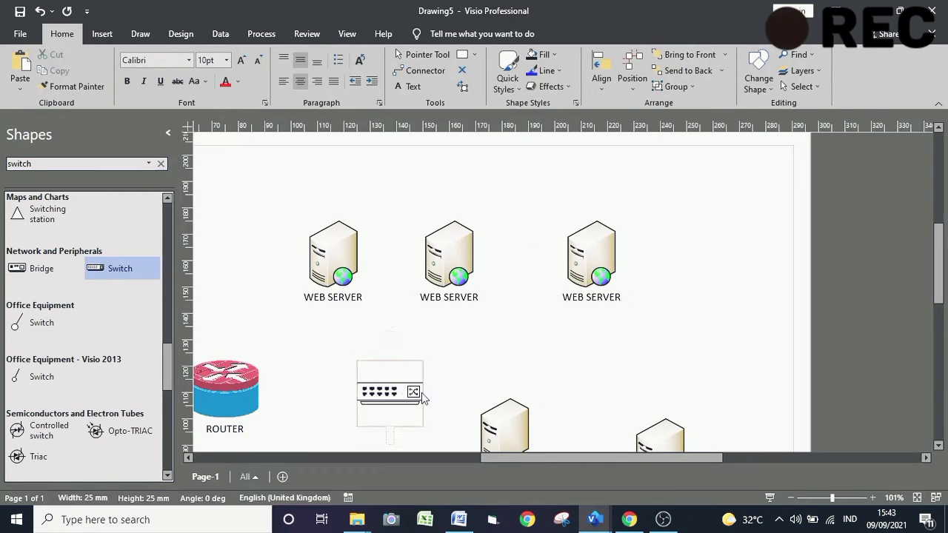
text(SWI)
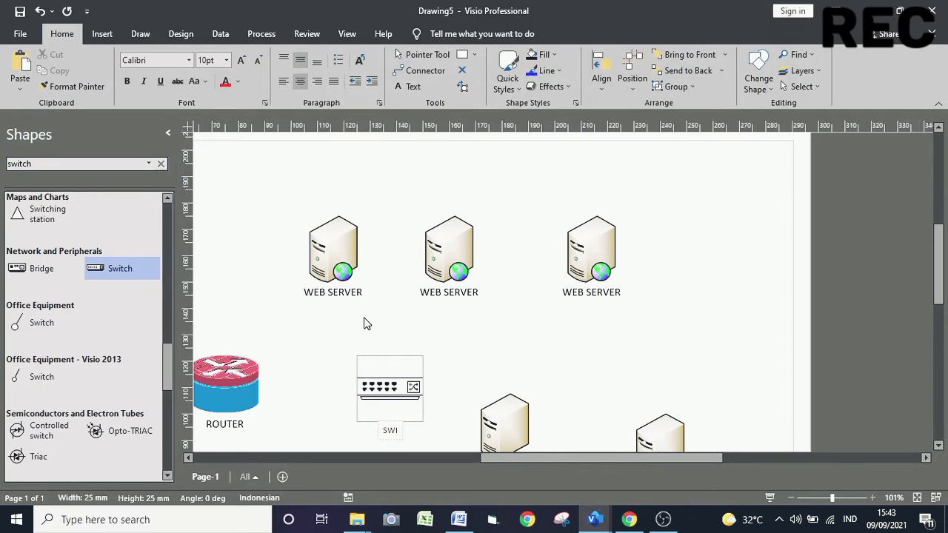
text(TCH)
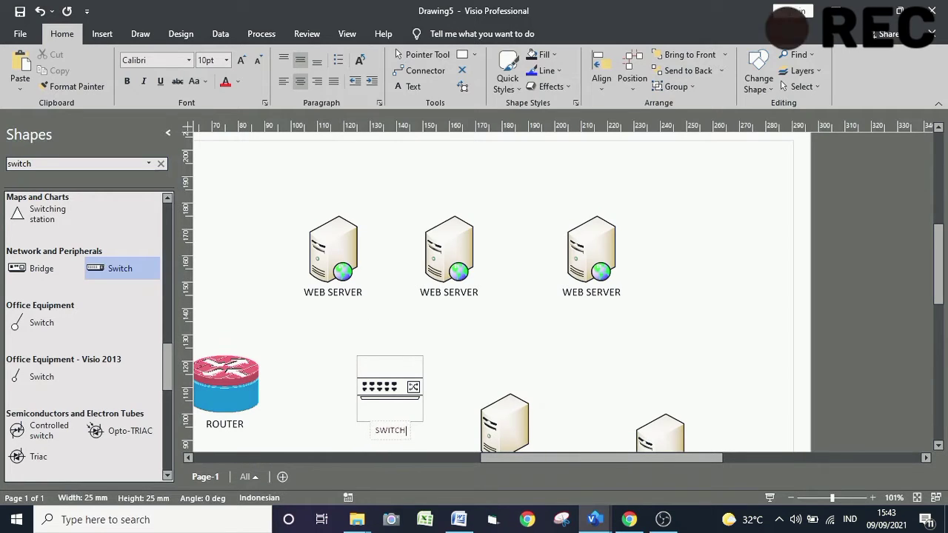
click(457, 348)
- Check how the lower servers are labelled in the Drawing1 reference and return to Drawing5
scroll(460, 354, down, 1)
scroll(460, 355, up, 3)
scroll(460, 357, down, 1)
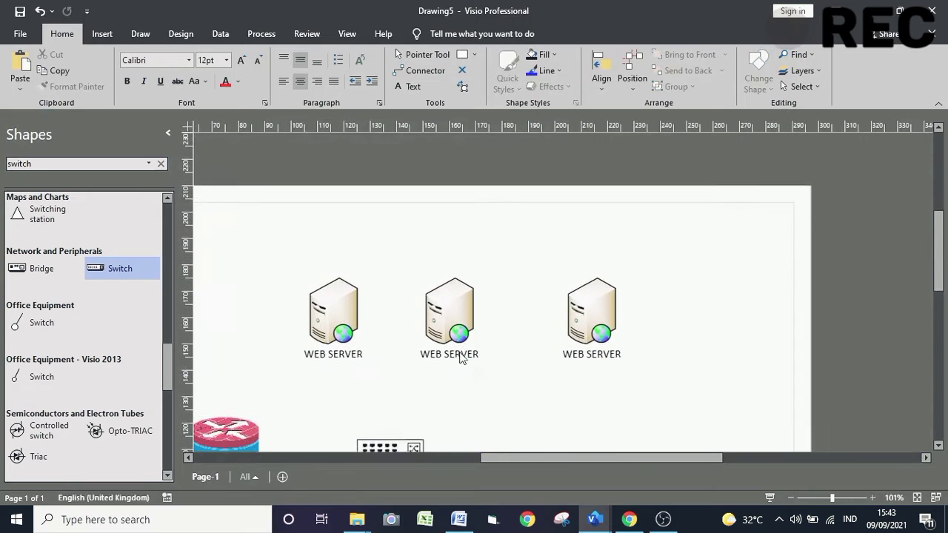
drag(938, 246, 869, 336)
click(601, 518)
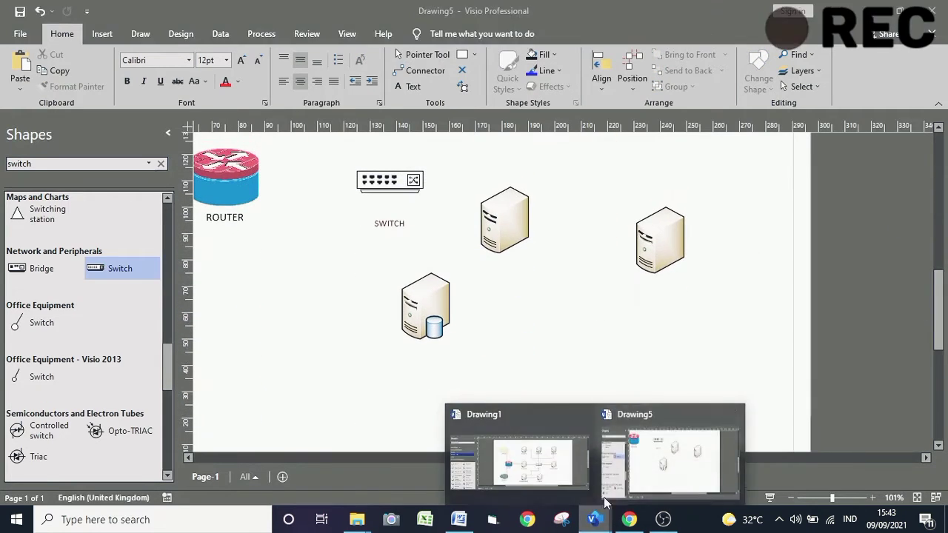
click(558, 465)
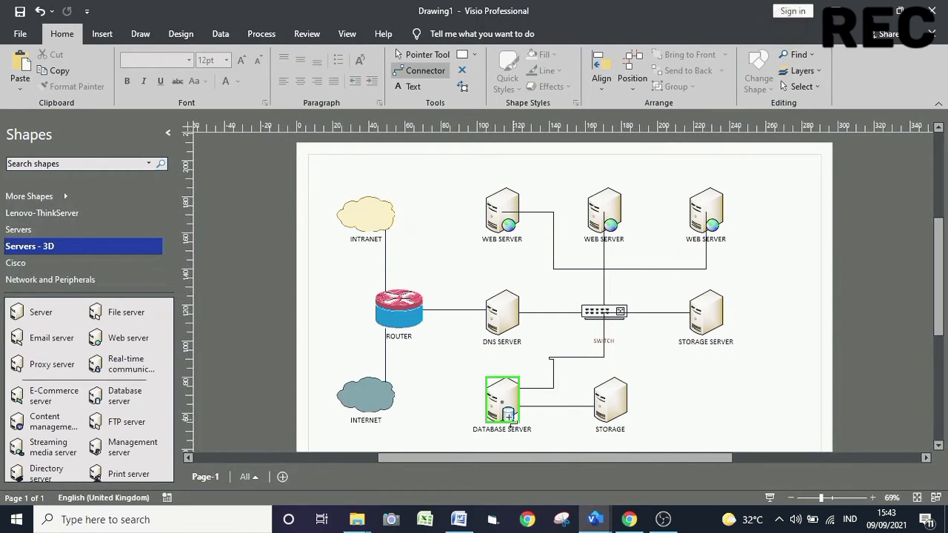
click(593, 518)
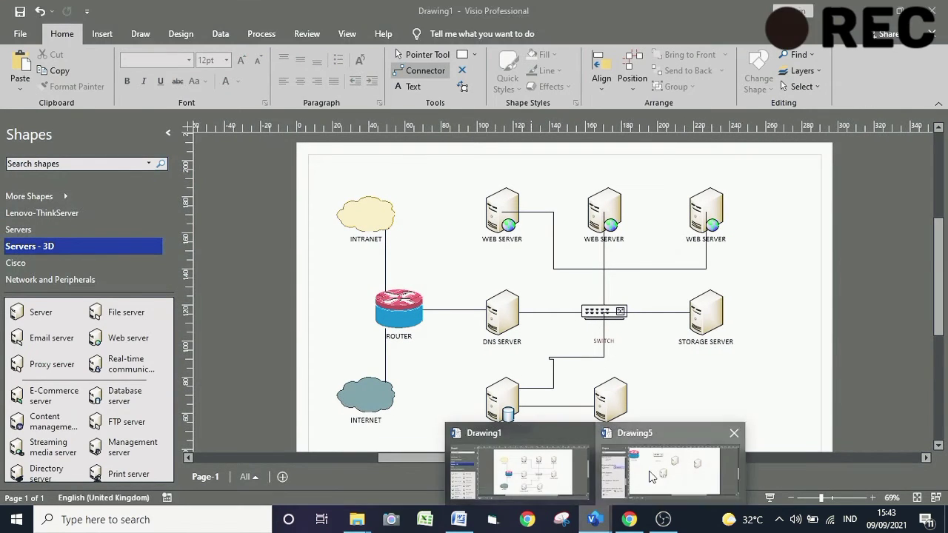
click(656, 471)
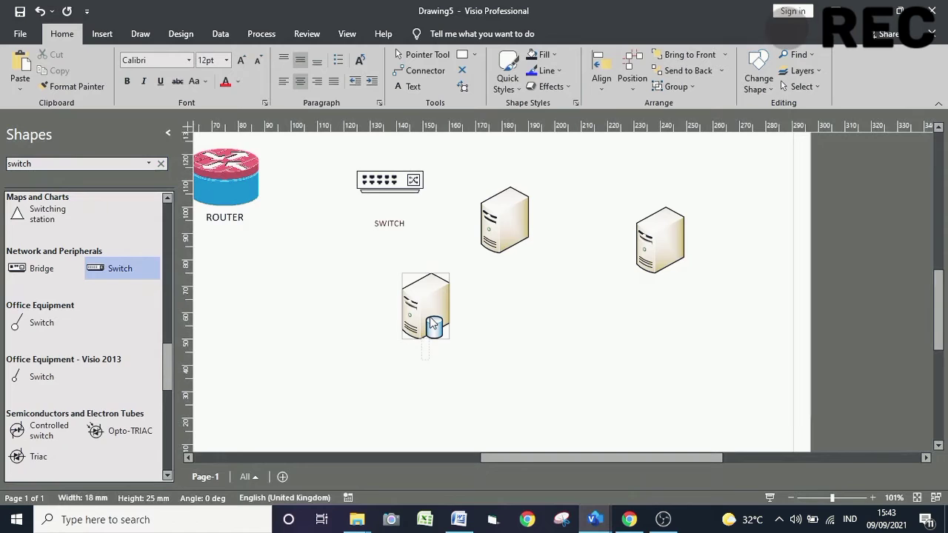
- Label the server with the database cylinder DATABASE SERVER
text(DATA BASE)
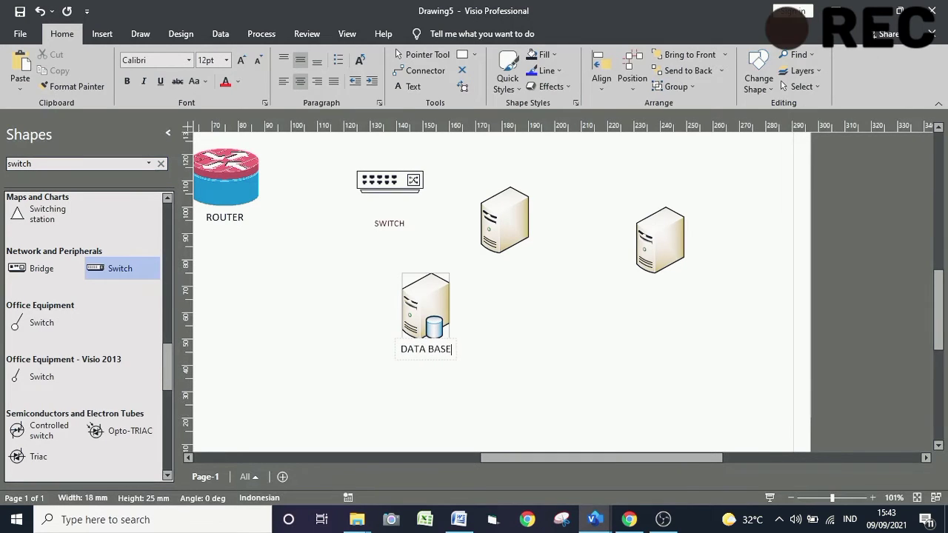
key(BackSpace)
key(BackSpace)
key(BackSpace)
key(BackSpace)
text(B)
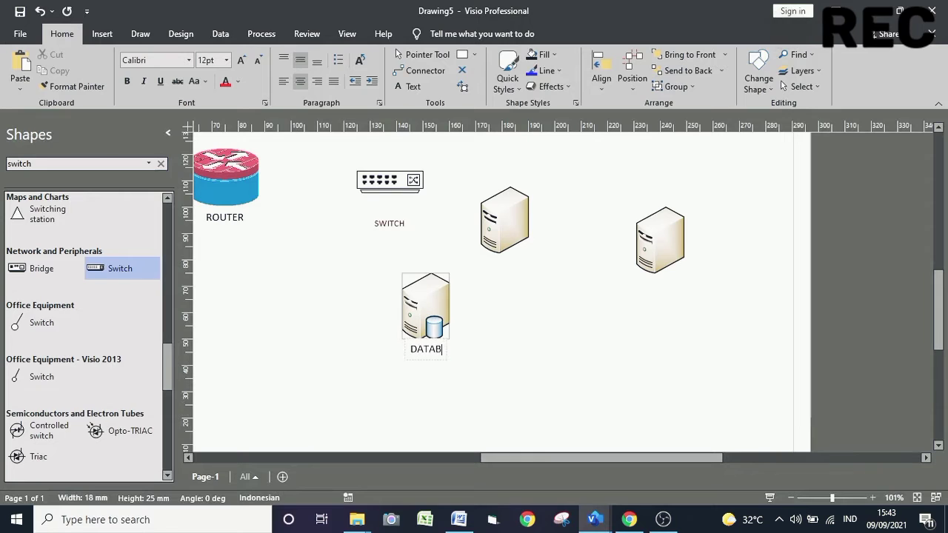
text(ASE SERVER)
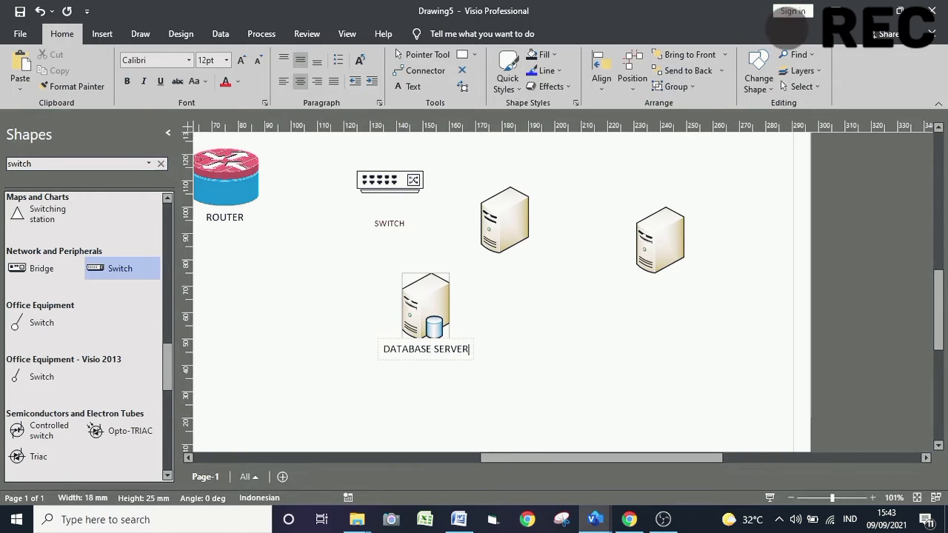
- Check the Drawing1 reference and label the generic server nearest the switch DNS SERVER in Drawing5
click(499, 227)
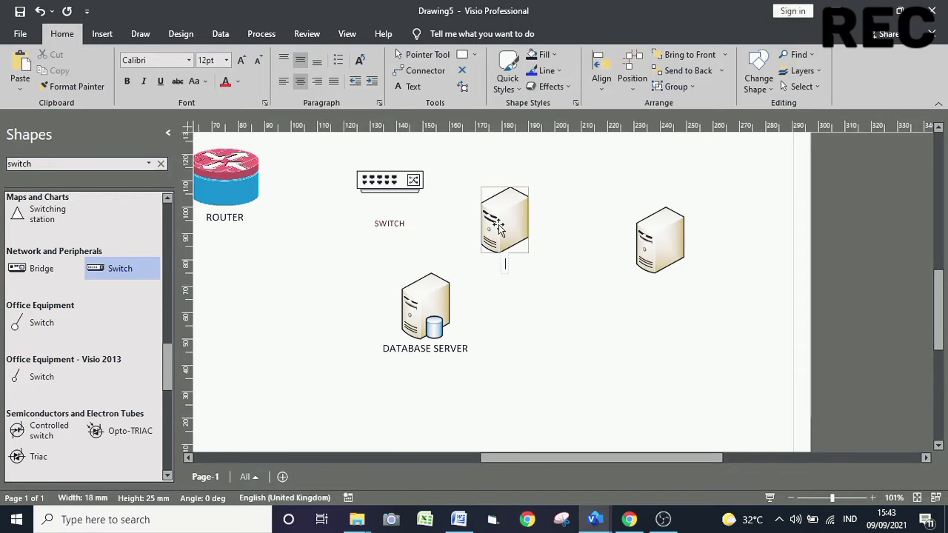
click(596, 519)
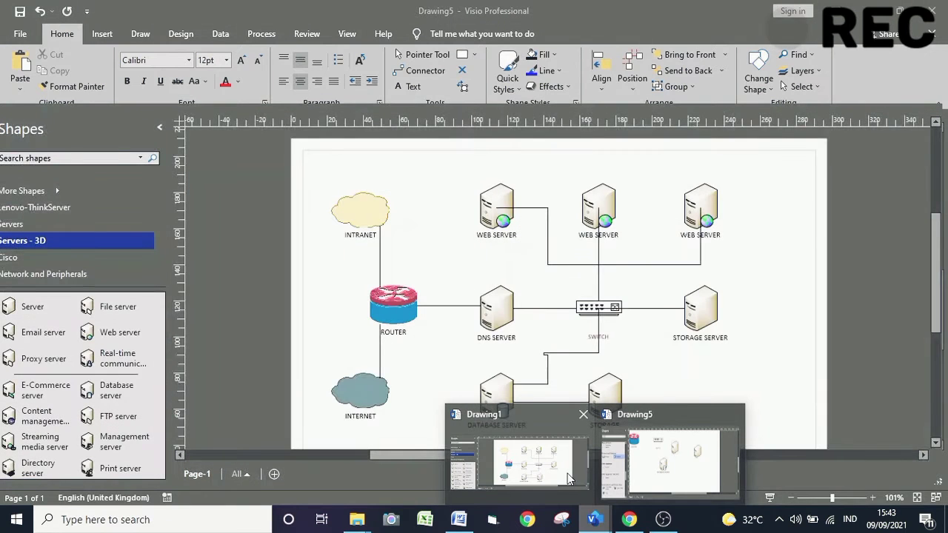
click(648, 464)
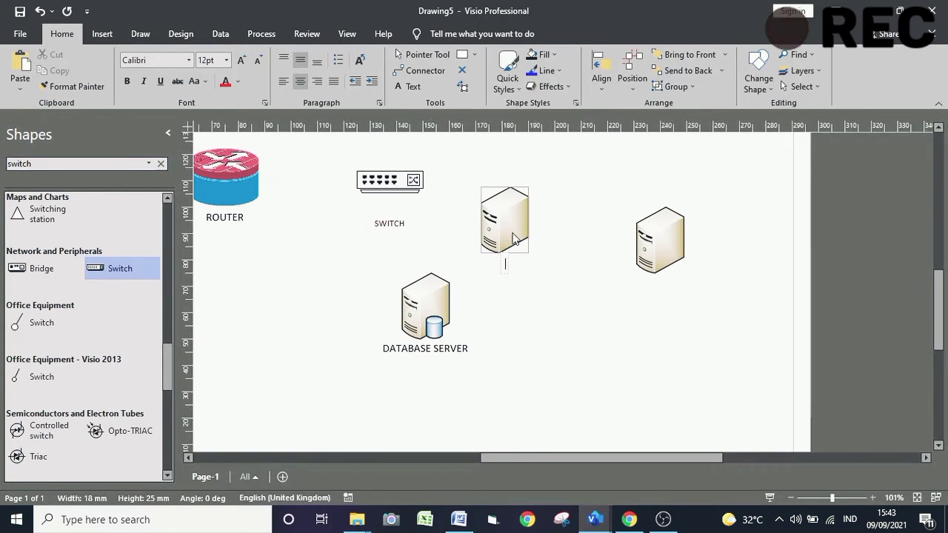
text(DNS)
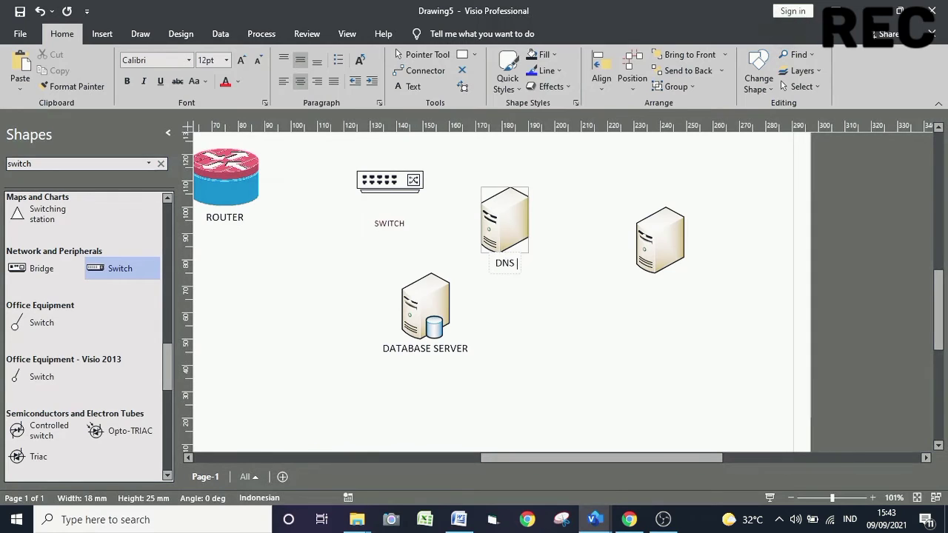
text( SERVER)
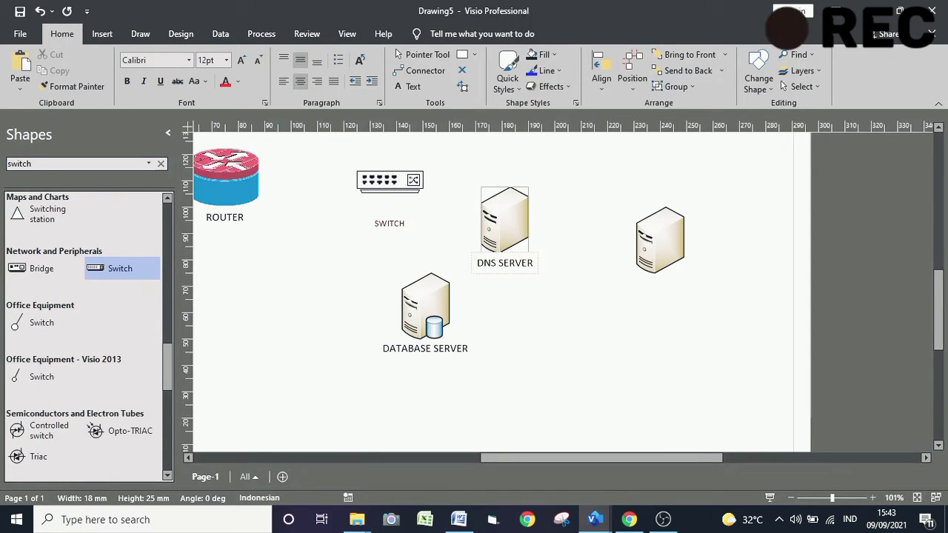
- Label the generic server to the right of the DNS server STORAGE
double_click(656, 237)
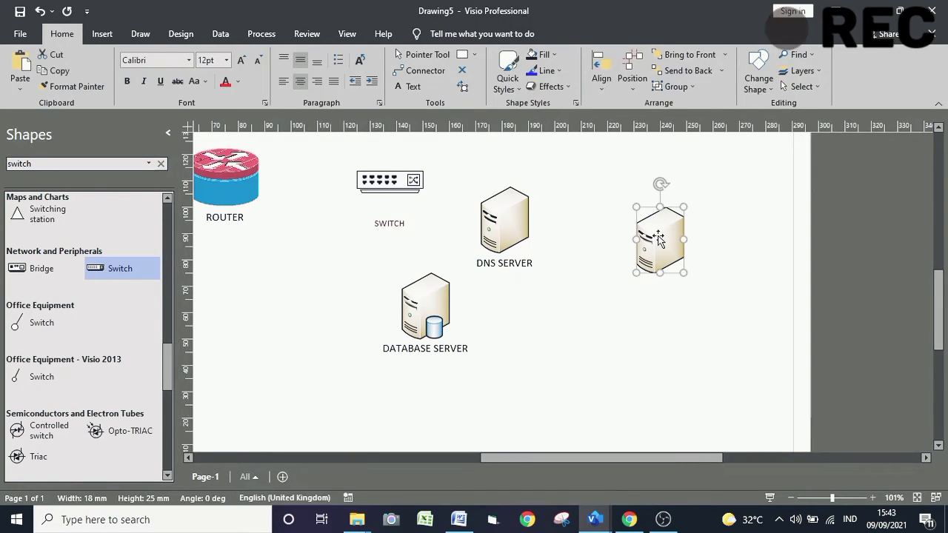
text(S)
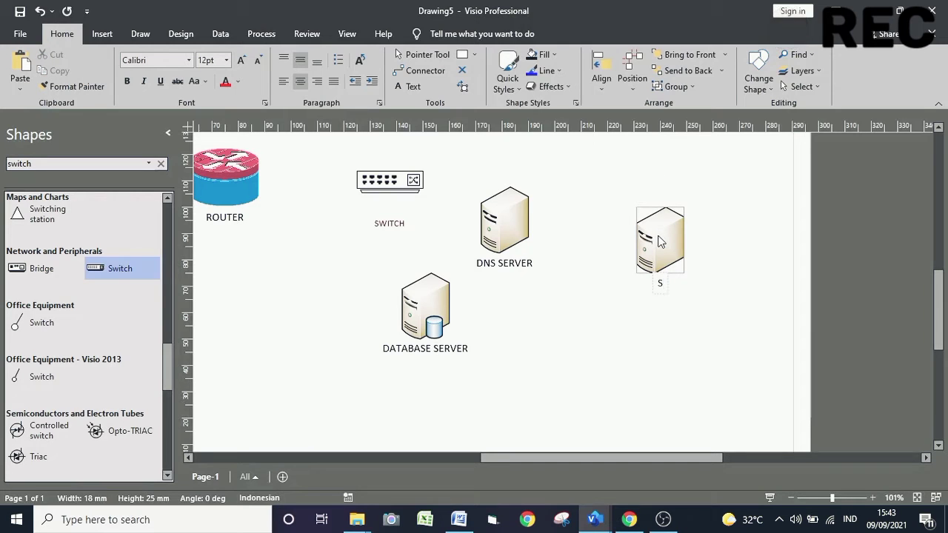
text(TORAGE)
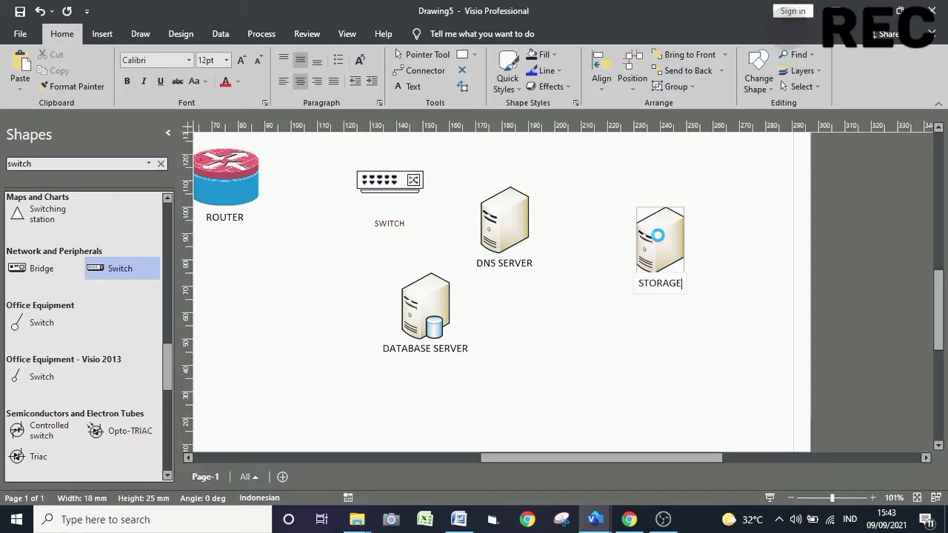
- Check the Drawing1 reference and add a generic Servers - 3D server below and to the left of STORAGE in Drawing5
click(582, 326)
scroll(548, 311, down, 3)
scroll(552, 323, up, 1)
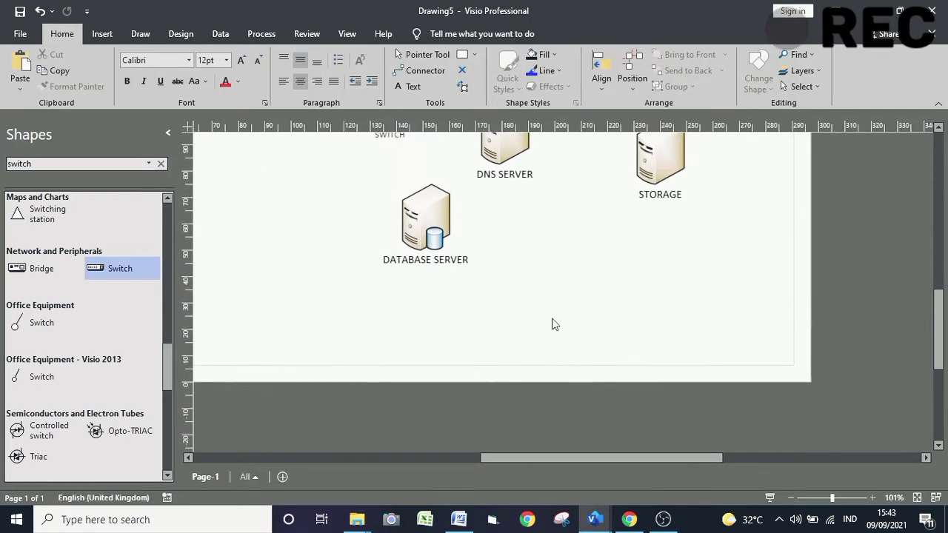
click(596, 522)
click(534, 464)
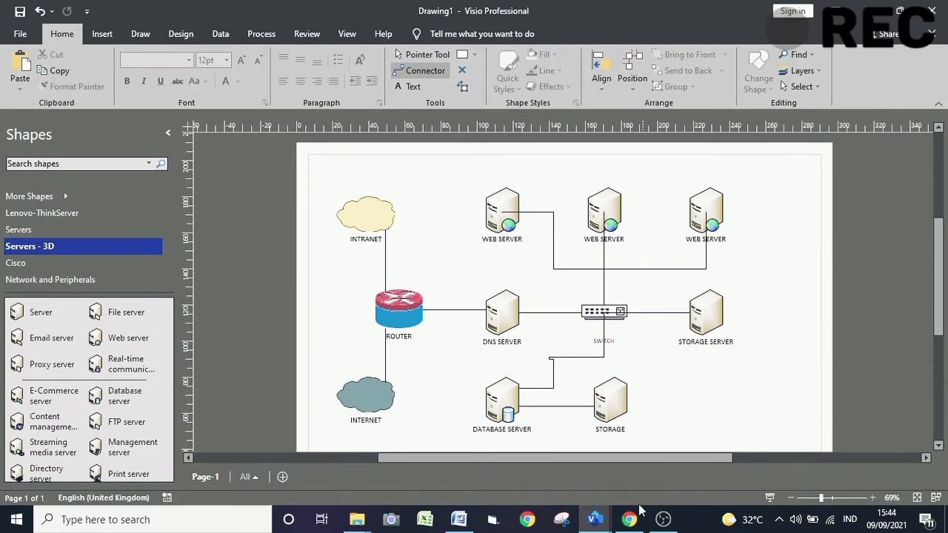
mouse_move(595, 519)
click(681, 485)
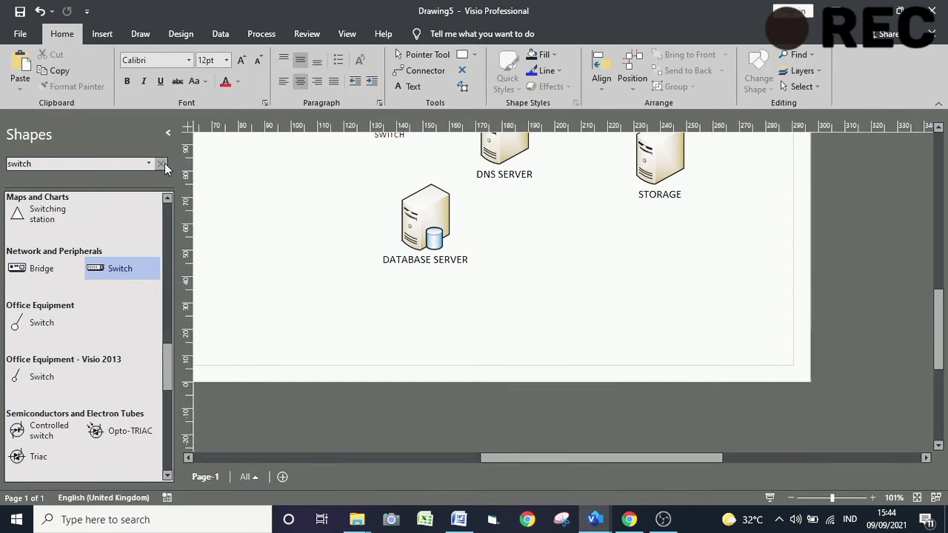
click(164, 169)
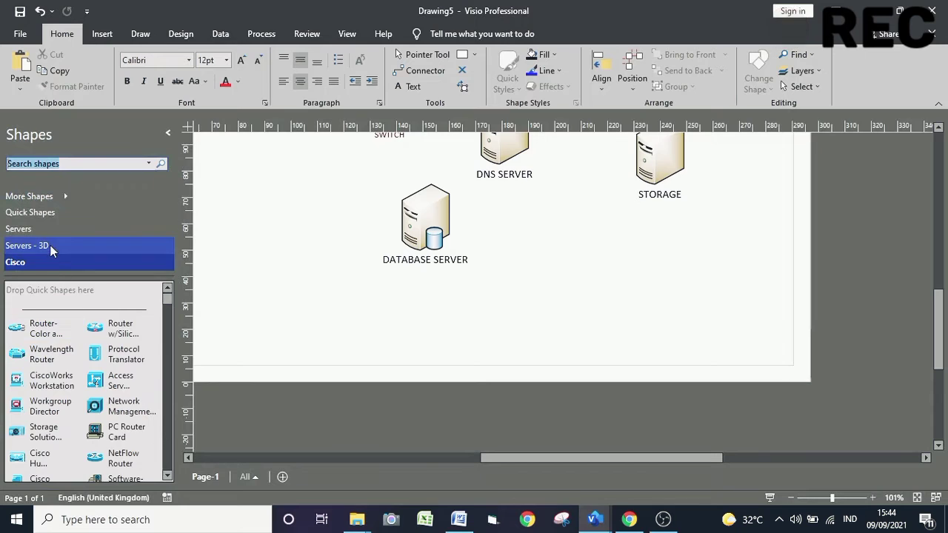
click(51, 246)
drag(37, 300, 567, 275)
- Label the new generic server STORAGE SERVER
double_click(565, 276)
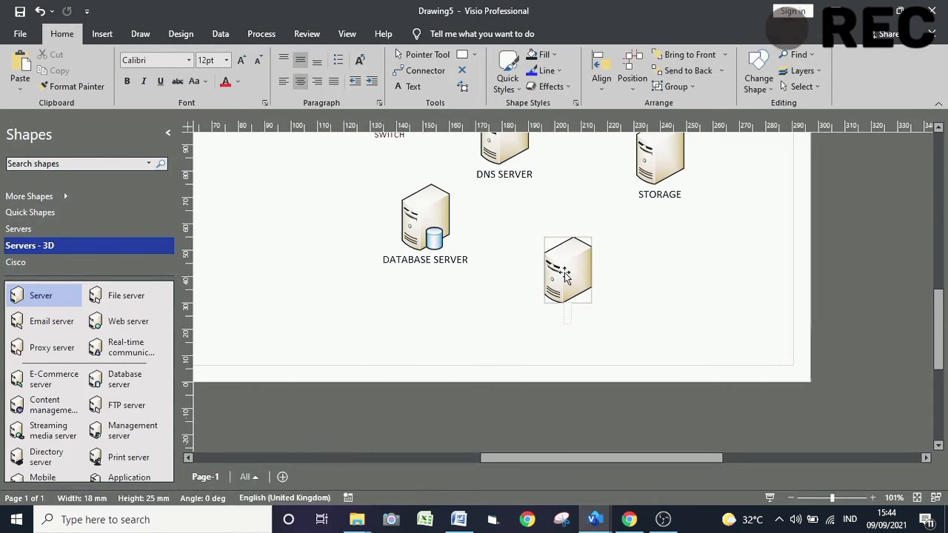
text(STORAG)
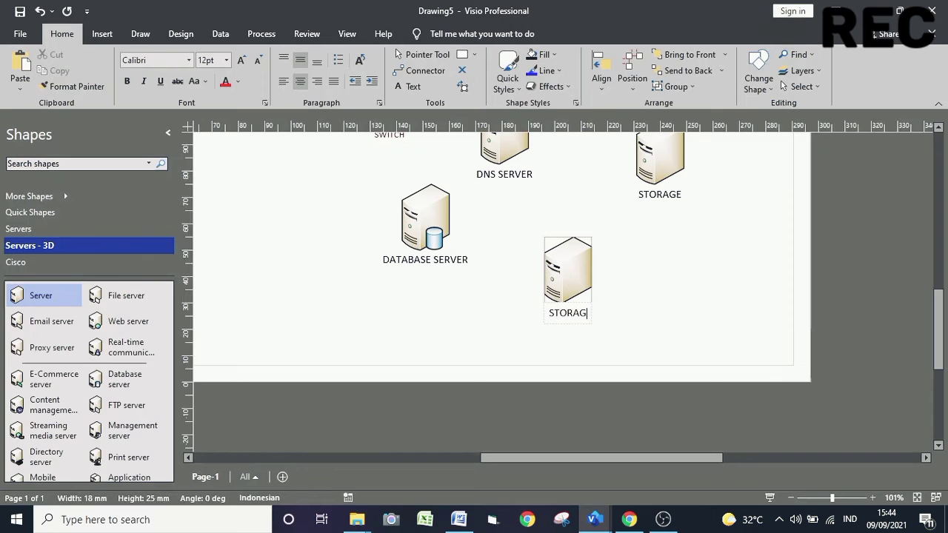
text(E SER)
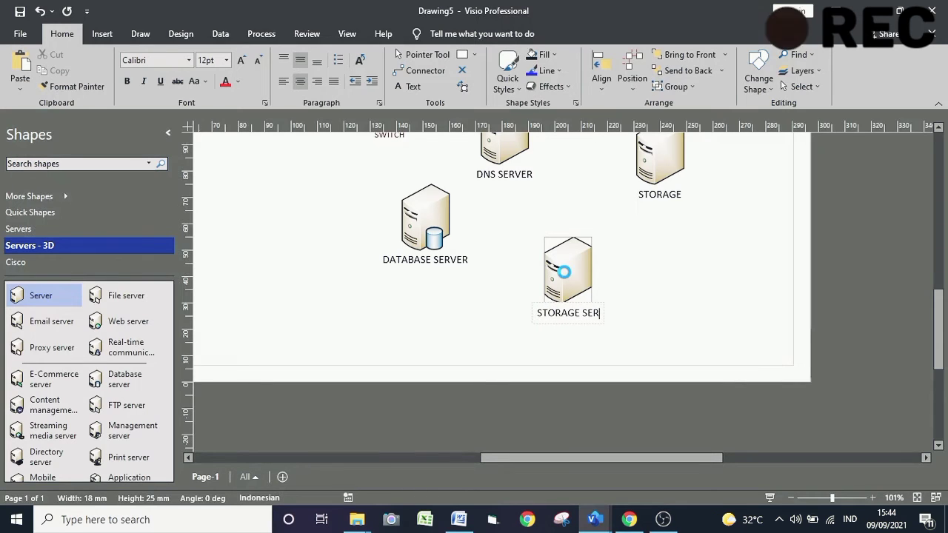
text(VER)
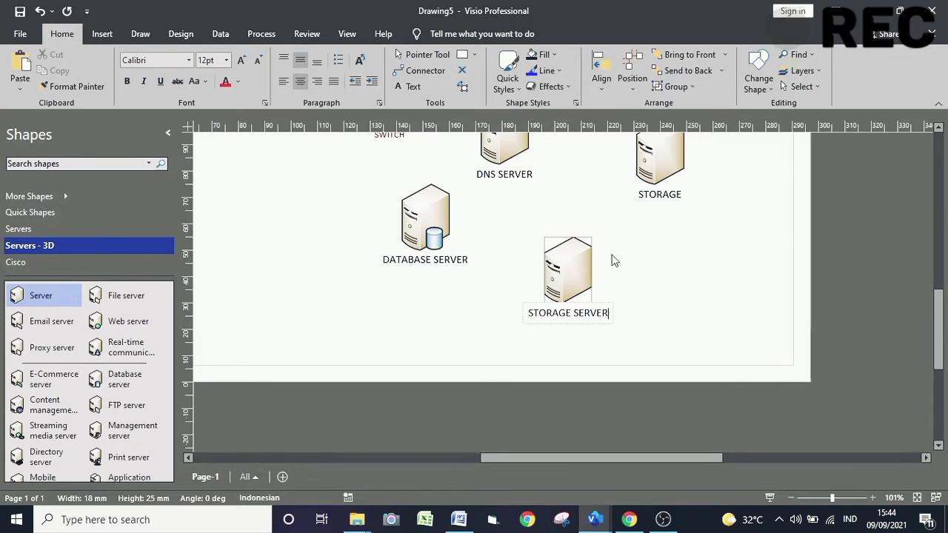
click(659, 241)
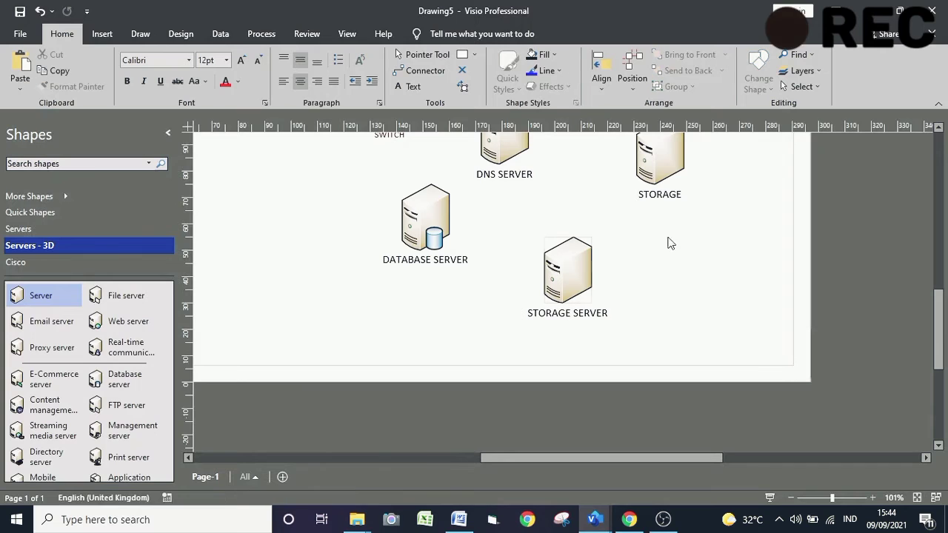
- Following the Drawing1 layout, line up the DNS server between the router and switch, with the database server directly below it
click(813, 498)
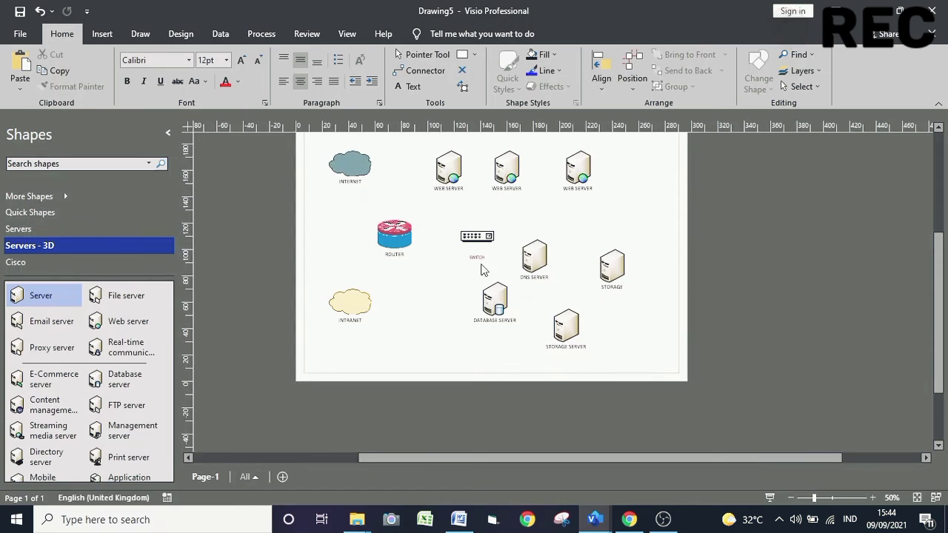
mouse_move(595, 519)
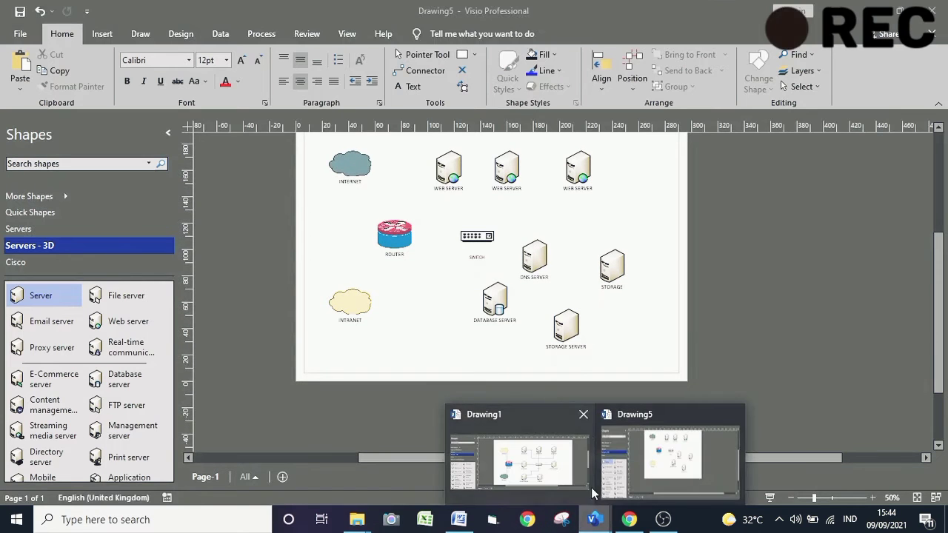
mouse_move(559, 475)
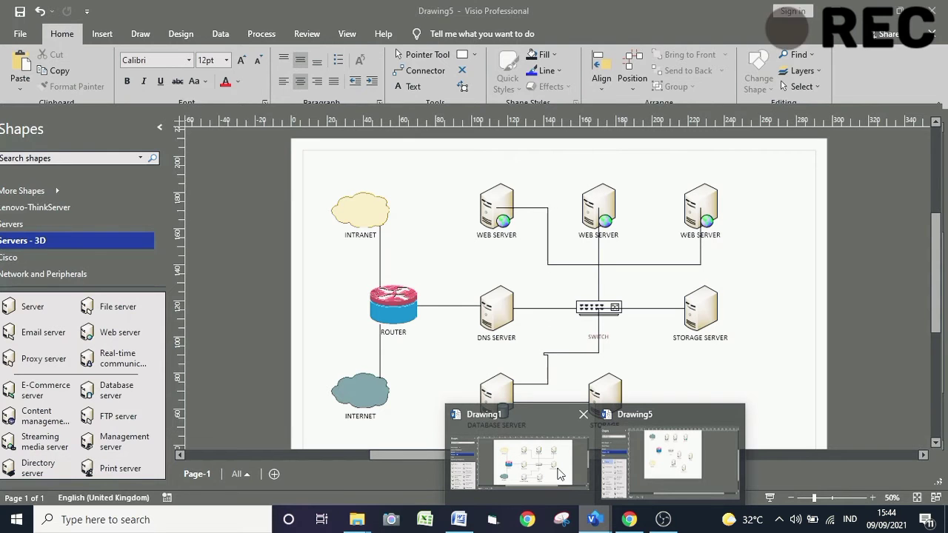
click(559, 474)
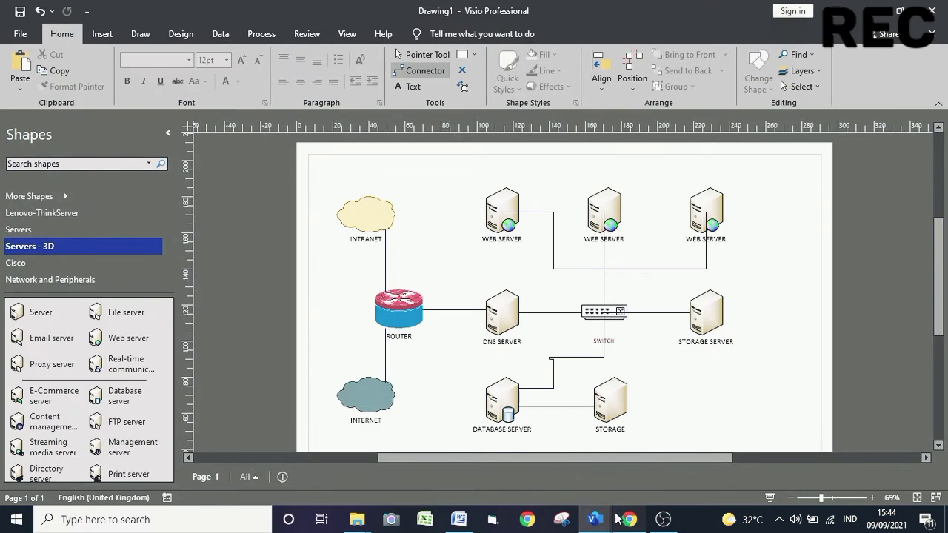
mouse_move(595, 522)
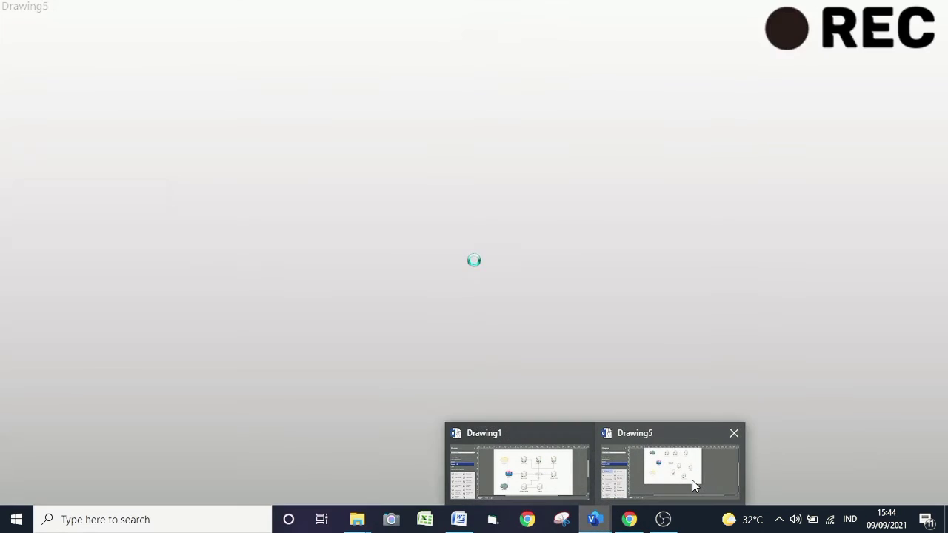
click(692, 480)
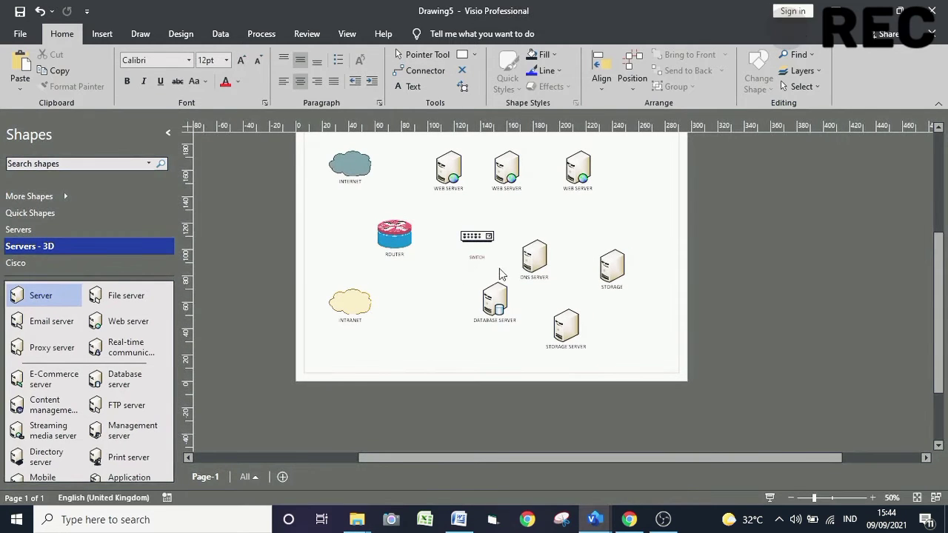
mouse_move(467, 238)
mouse_down()
mouse_move(539, 264)
mouse_move(455, 249)
mouse_move(448, 238)
mouse_up()
drag(496, 304, 451, 304)
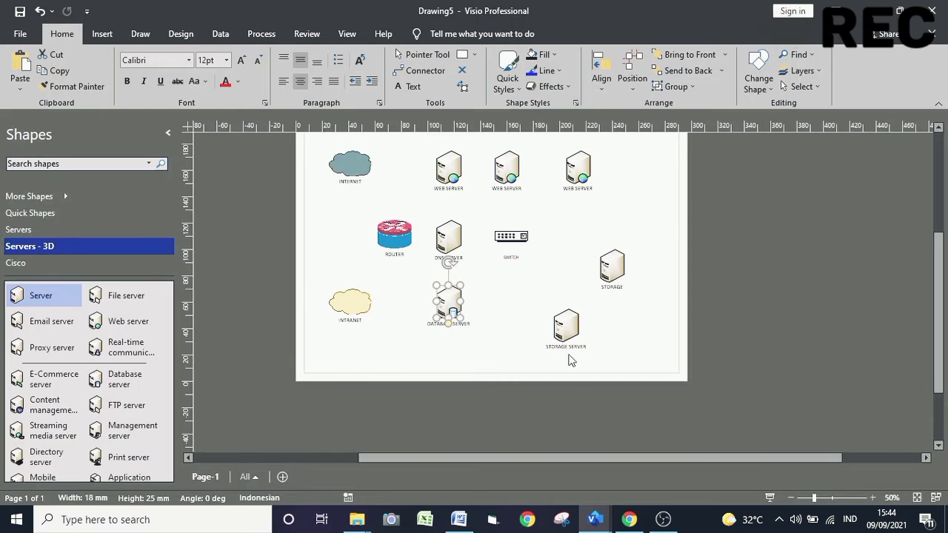
- Following Drawing1, place STORAGE below the switch and STORAGE SERVER to the right of the switch, under the third web server
mouse_move(593, 518)
click(547, 473)
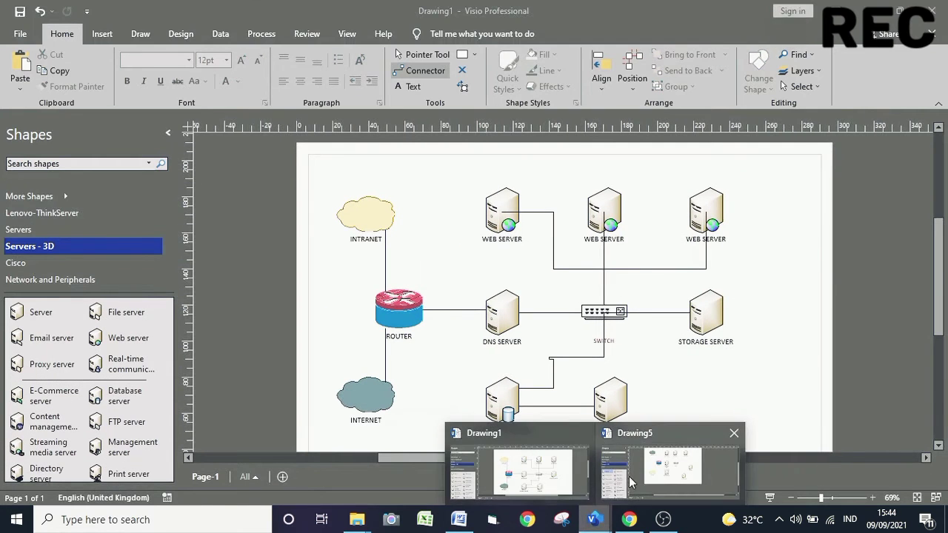
click(628, 476)
drag(613, 267, 516, 312)
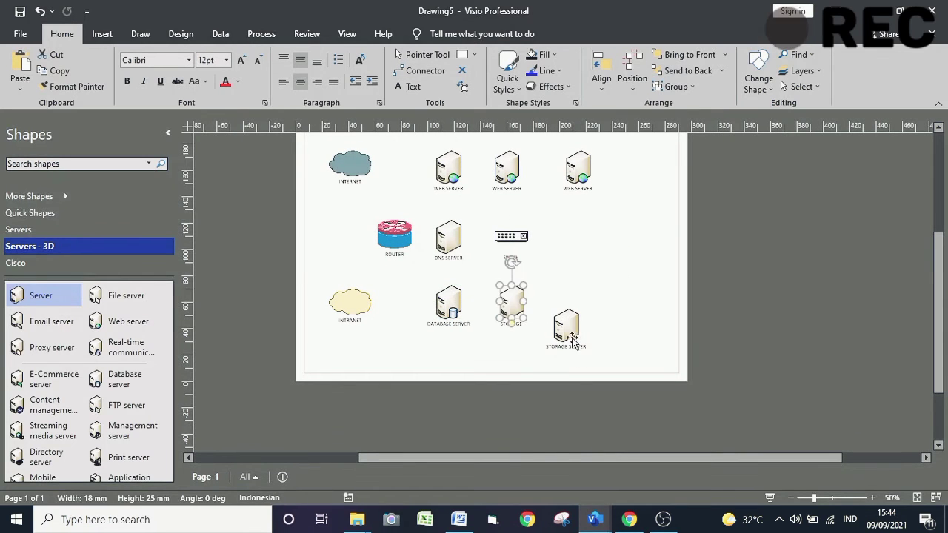
mouse_move(597, 518)
mouse_move(571, 483)
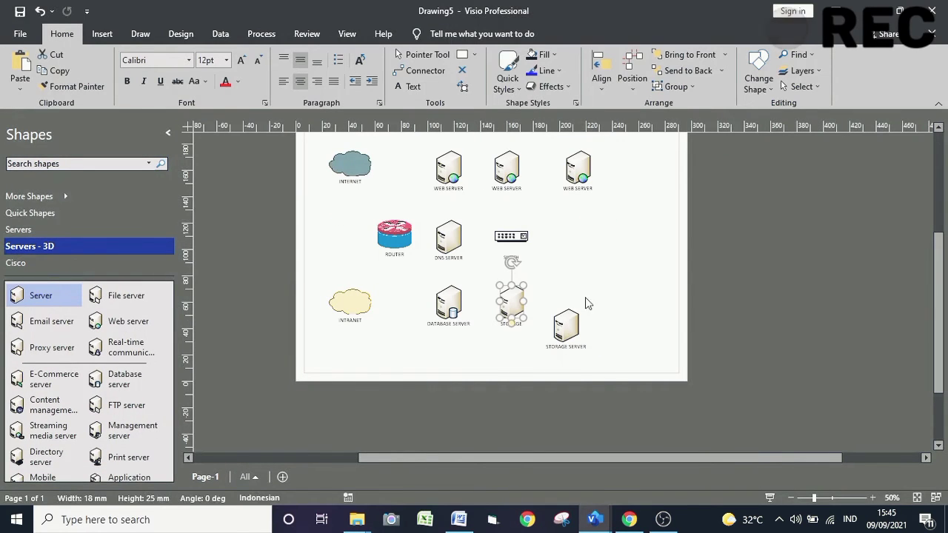
drag(569, 330, 577, 245)
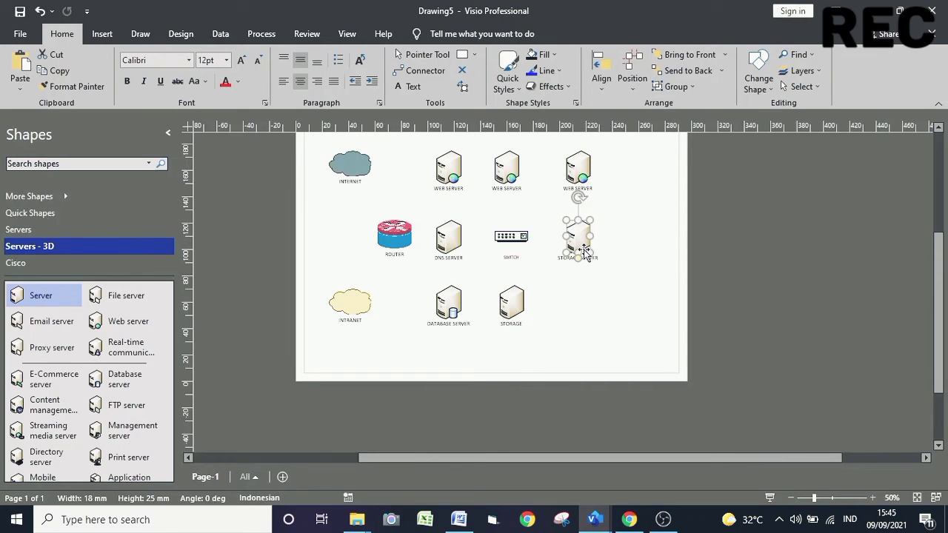
- Shift the router slightly left, away from the DNS server
click(616, 286)
drag(391, 253, 376, 247)
click(609, 290)
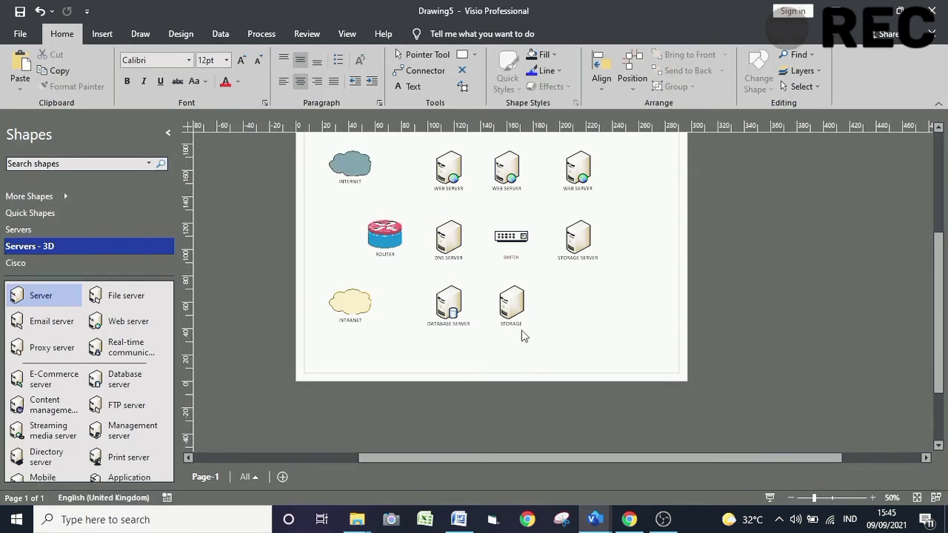
- Draw connectors from the INTERNET cloud and the INTRANET cloud to the router
click(833, 499)
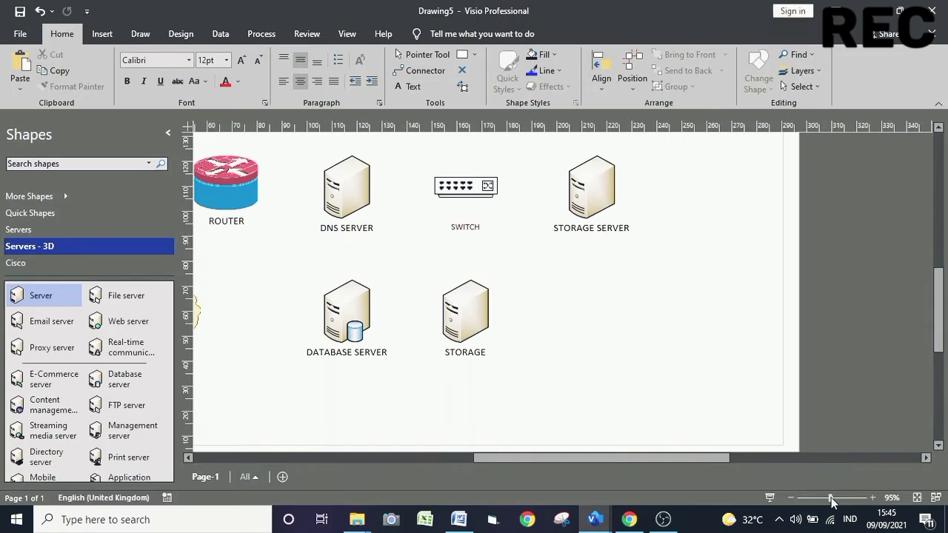
drag(829, 501, 820, 501)
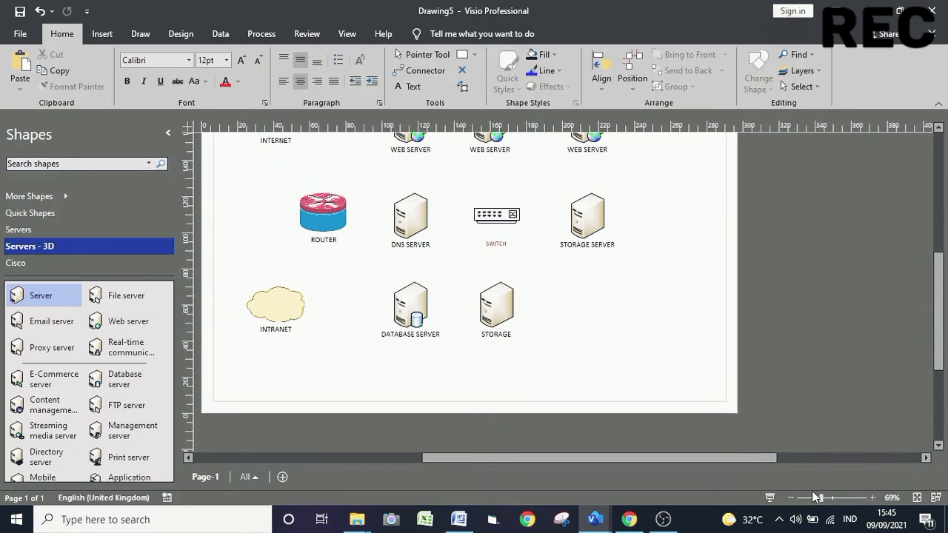
click(420, 71)
scroll(359, 218, up, 2)
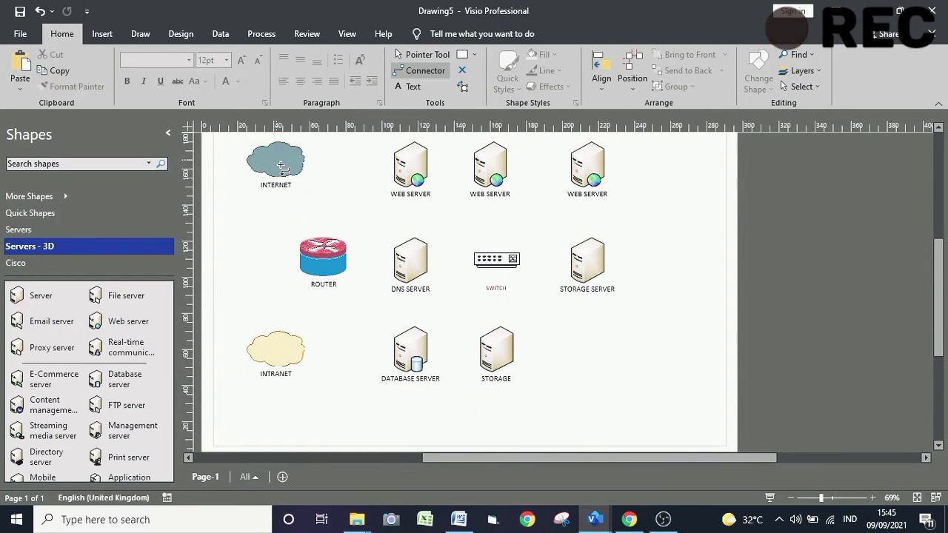
drag(285, 171, 309, 198)
drag(323, 230, 328, 254)
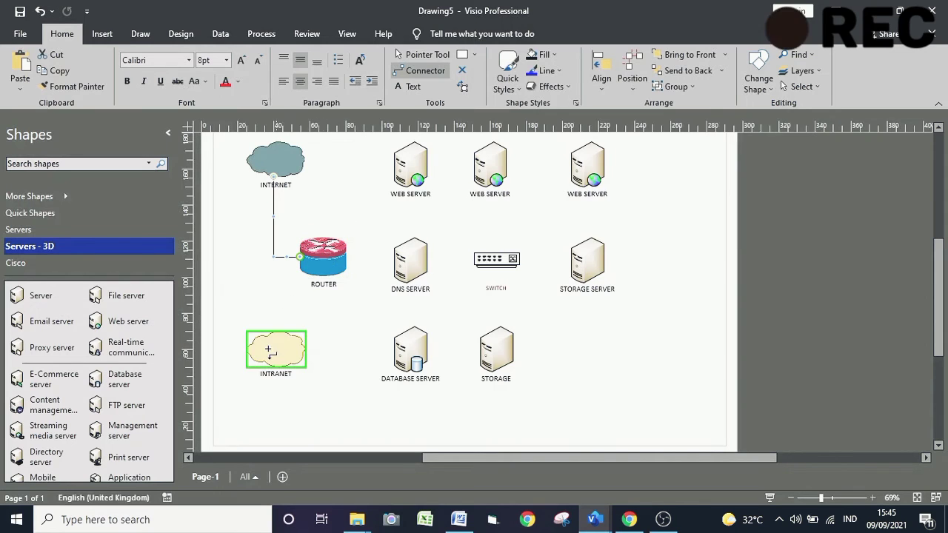
drag(280, 342, 314, 259)
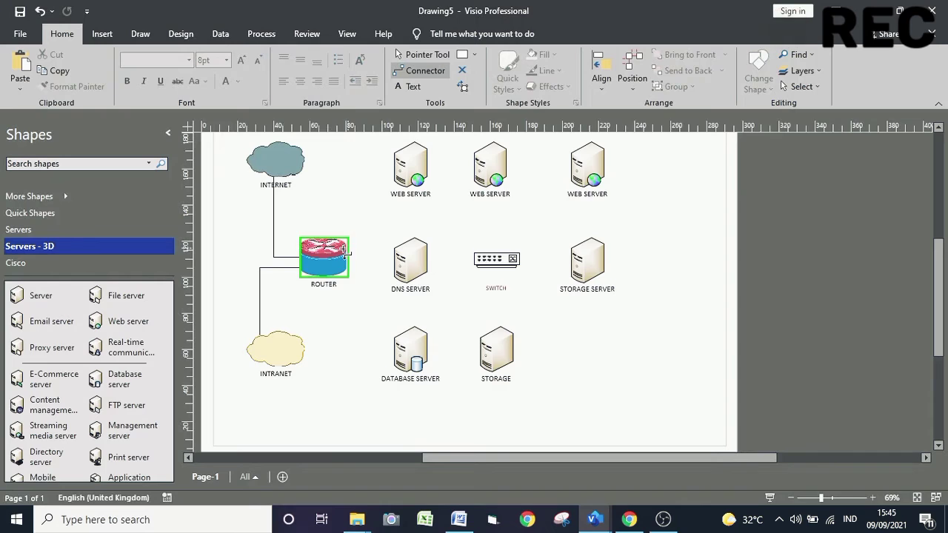
- Draw connectors from the router to the DNS server and from the DNS server to the switch
drag(356, 261, 412, 264)
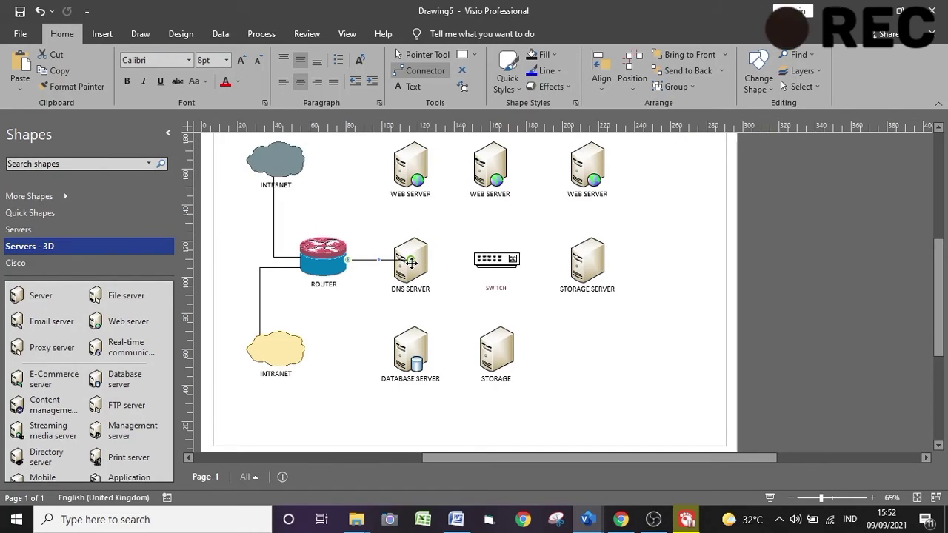
drag(437, 257, 496, 261)
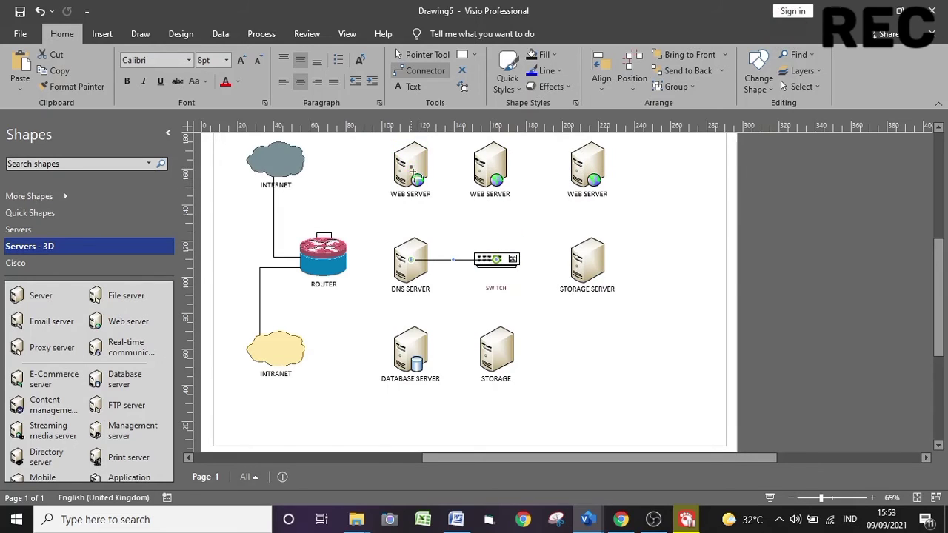
- Connect the three web servers to the switch through a shared horizontal line running between the web servers and the switch
drag(471, 226, 497, 258)
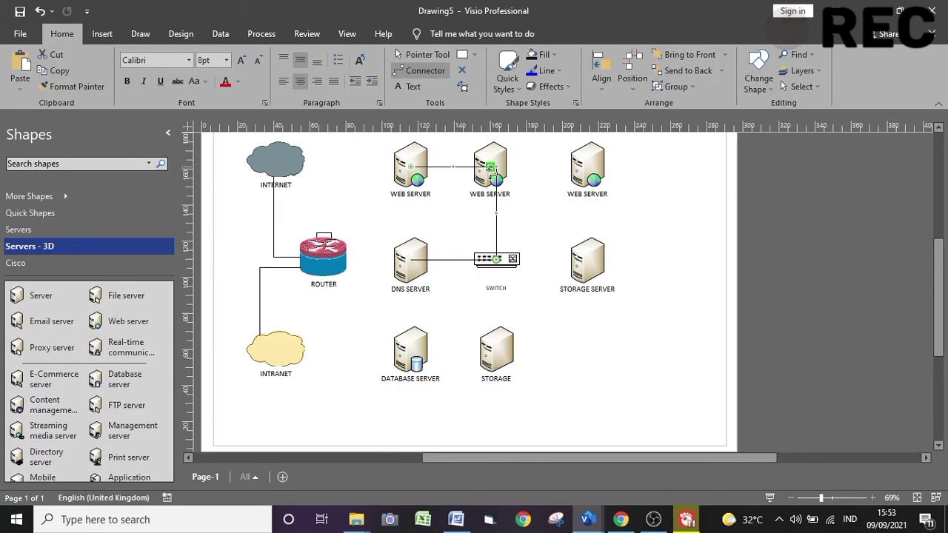
drag(495, 168, 449, 218)
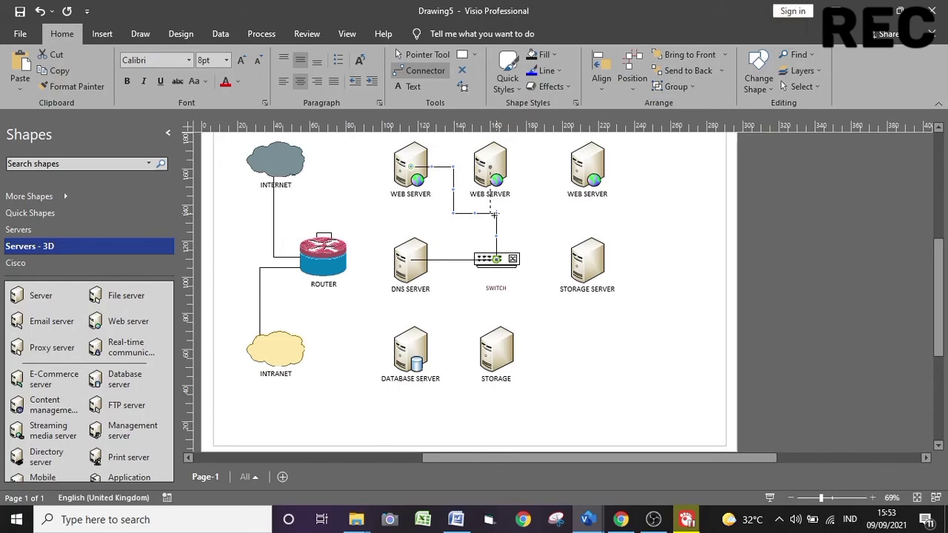
drag(495, 214, 499, 214)
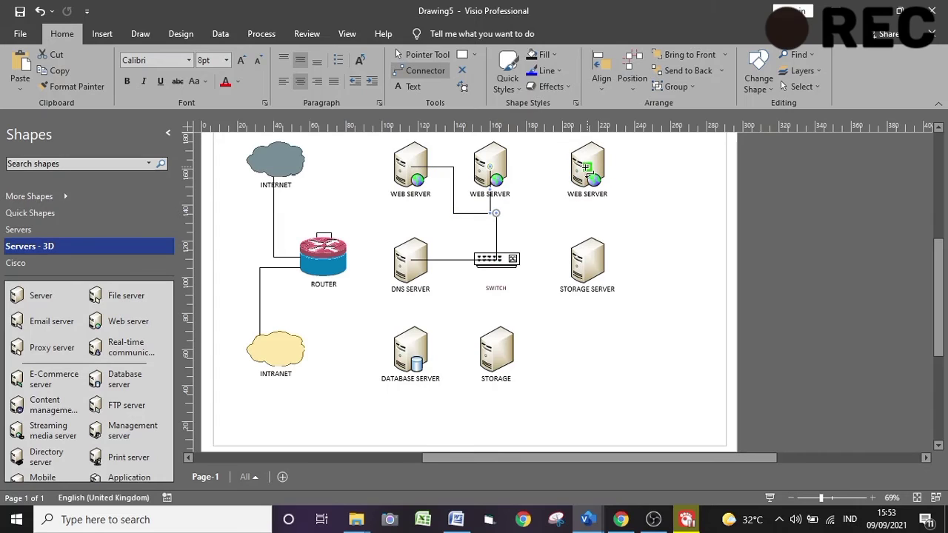
drag(569, 181, 496, 213)
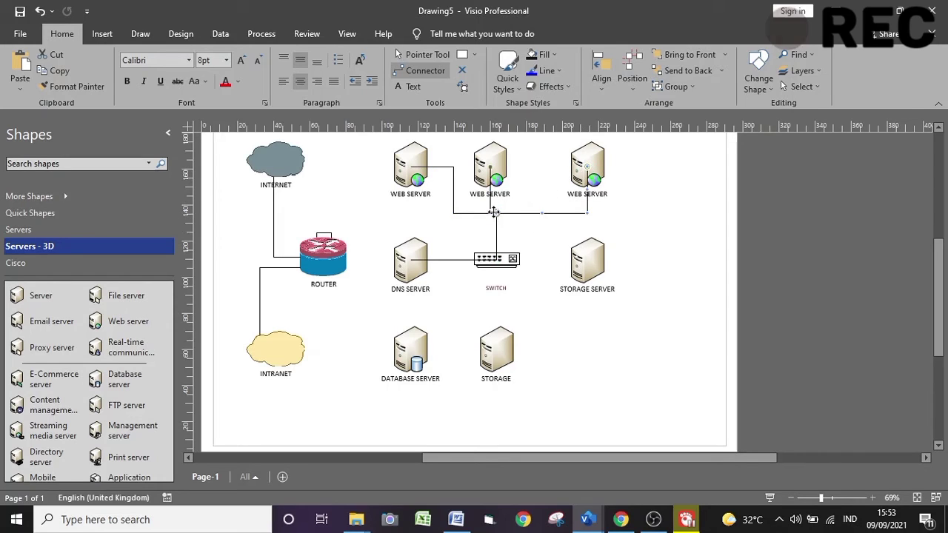
click(533, 236)
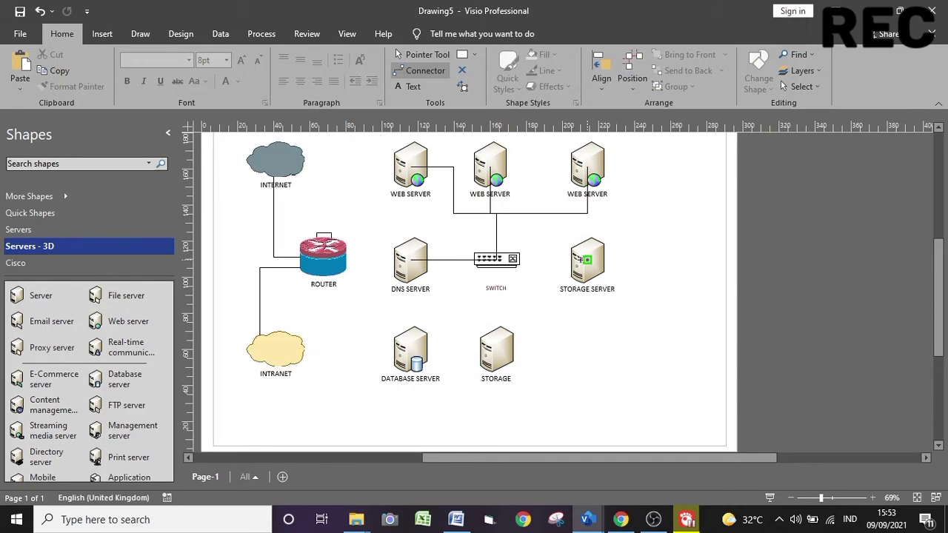
- Connect STORAGE SERVER to the switch, and route a connector from the switch to the top of the database server
drag(586, 260, 498, 259)
drag(496, 259, 411, 352)
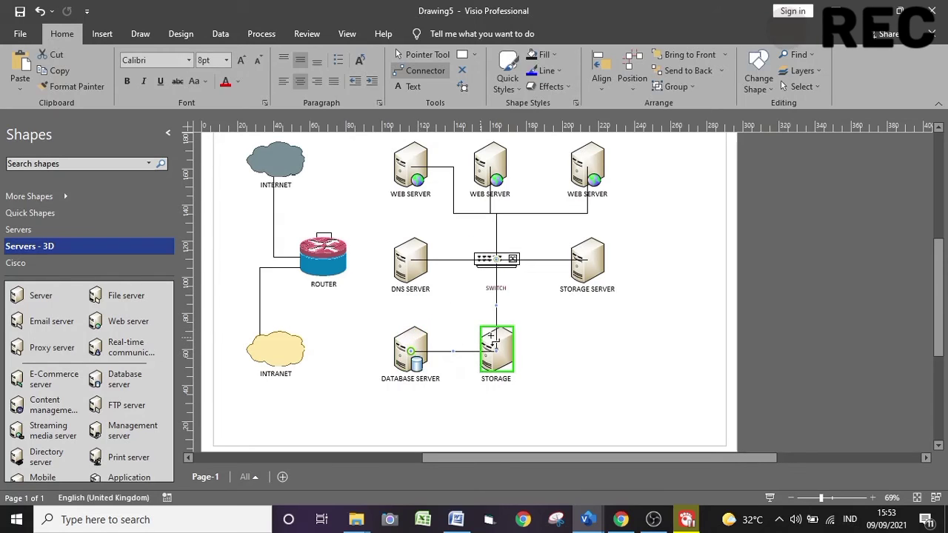
drag(496, 348, 436, 308)
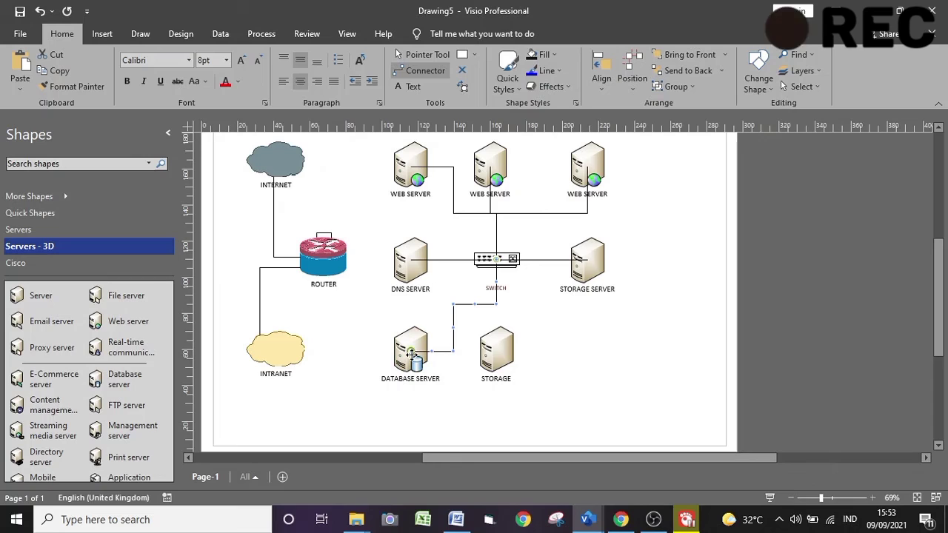
mouse_move(412, 355)
mouse_down()
mouse_move(461, 360)
mouse_move(454, 349)
mouse_move(413, 353)
mouse_up()
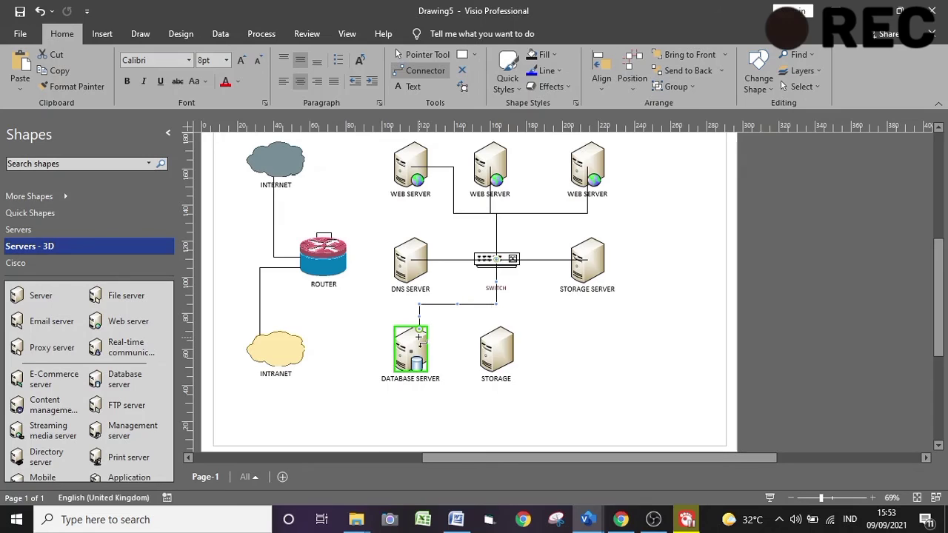
- Connect the database server to STORAGE and the router to the DNS server
drag(455, 350, 493, 350)
click(584, 363)
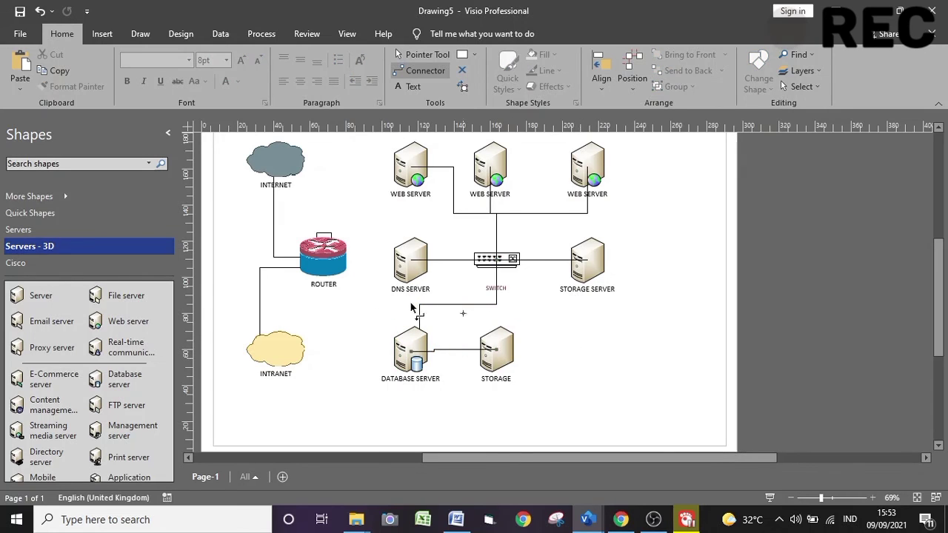
drag(343, 263, 409, 259)
click(615, 326)
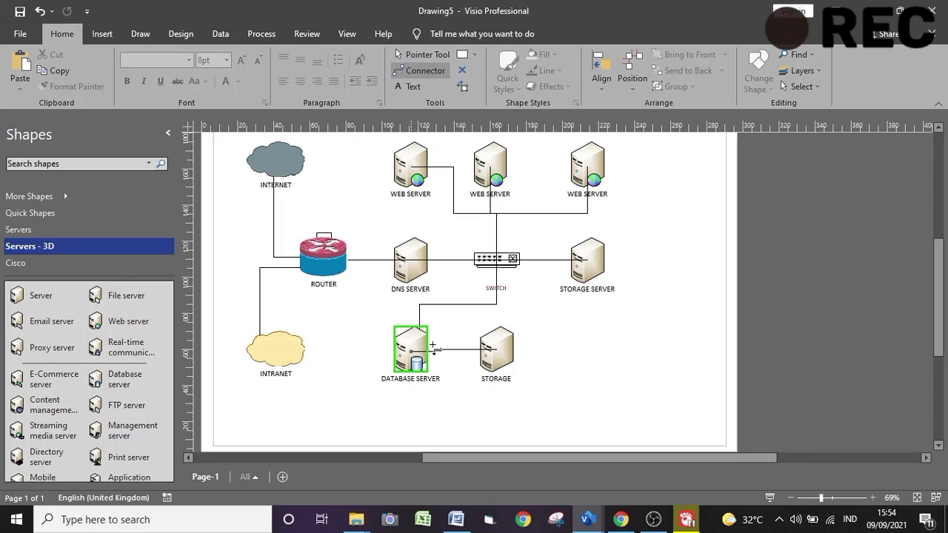
drag(433, 346, 495, 354)
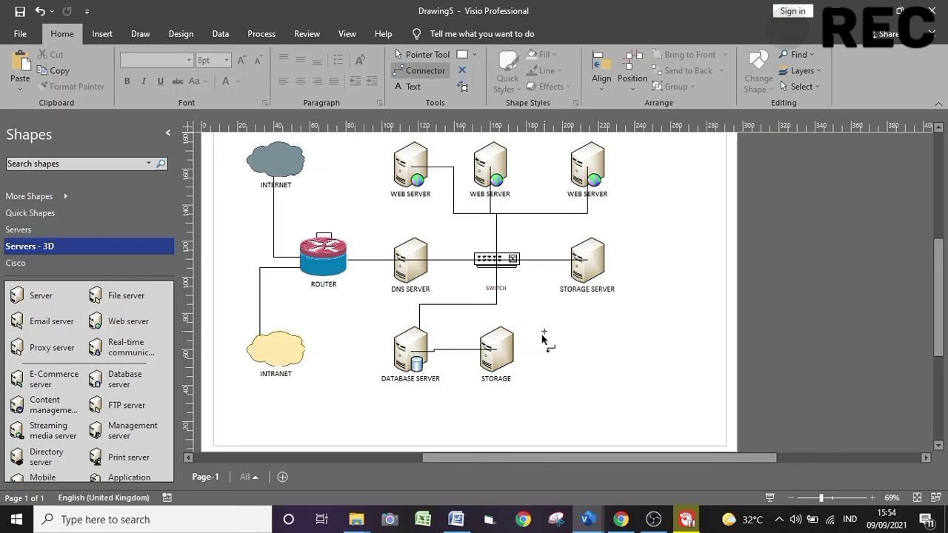